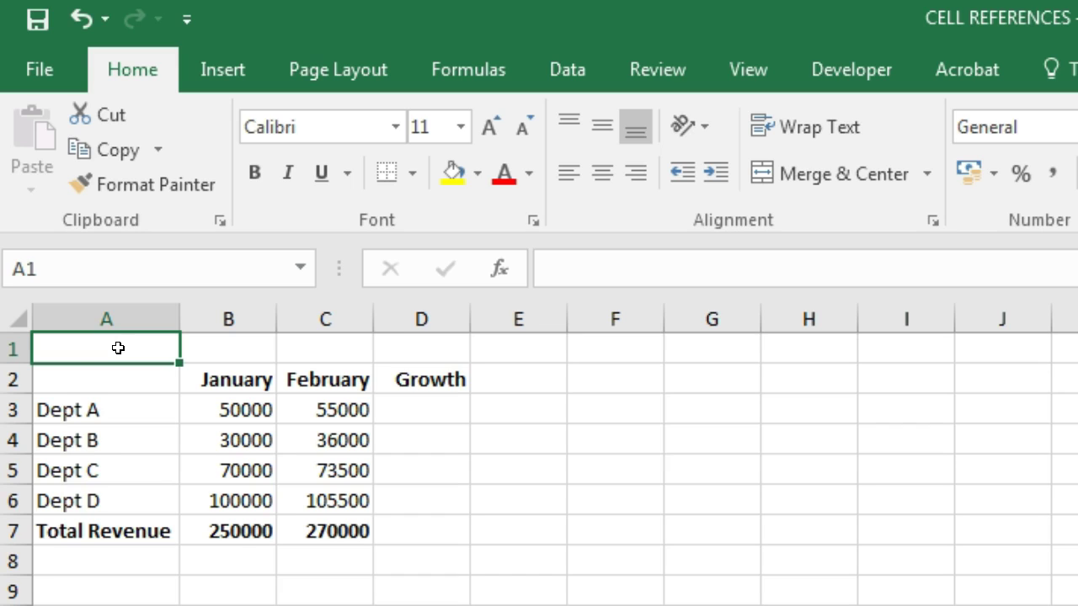
# Step: Enter the growth formula =(C3/B3-1) for Dept A in cell D3
pyautogui.click(108, 348)
pyautogui.click(435, 407)
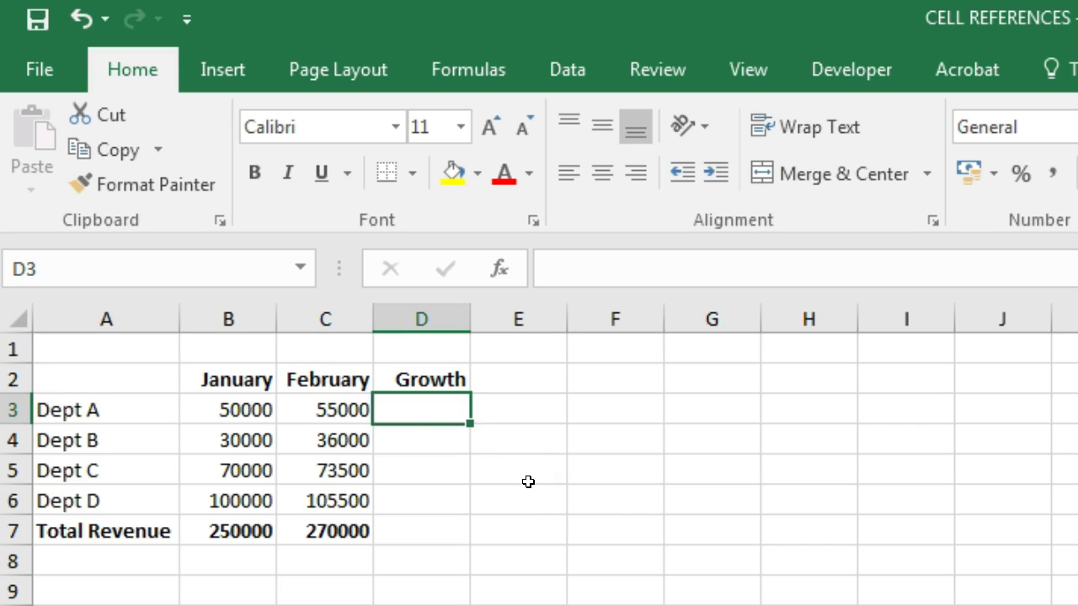
pyautogui.write('=(')
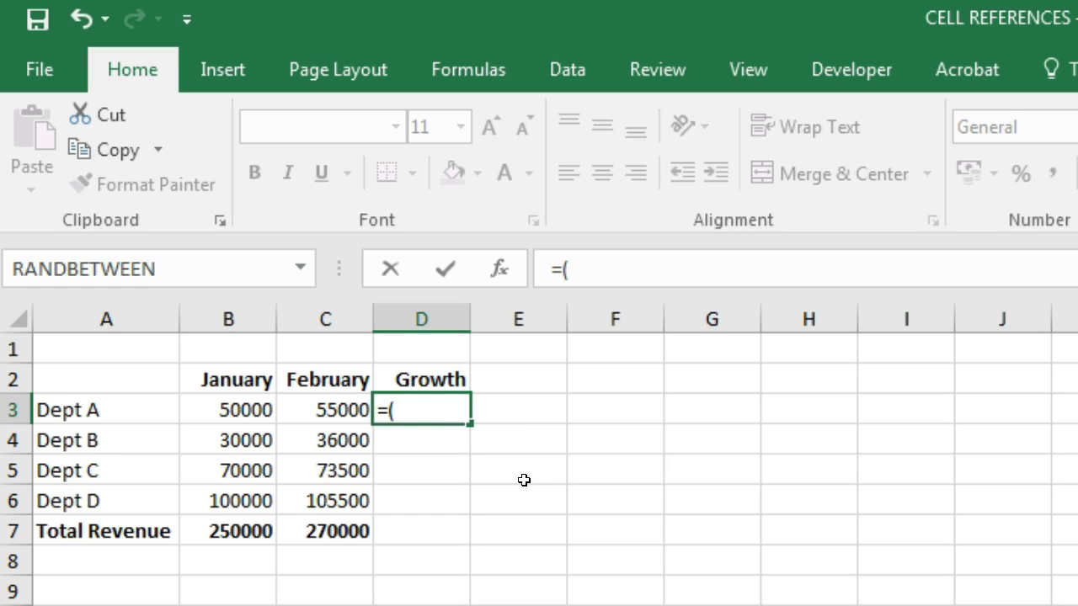
pyautogui.press('Left')
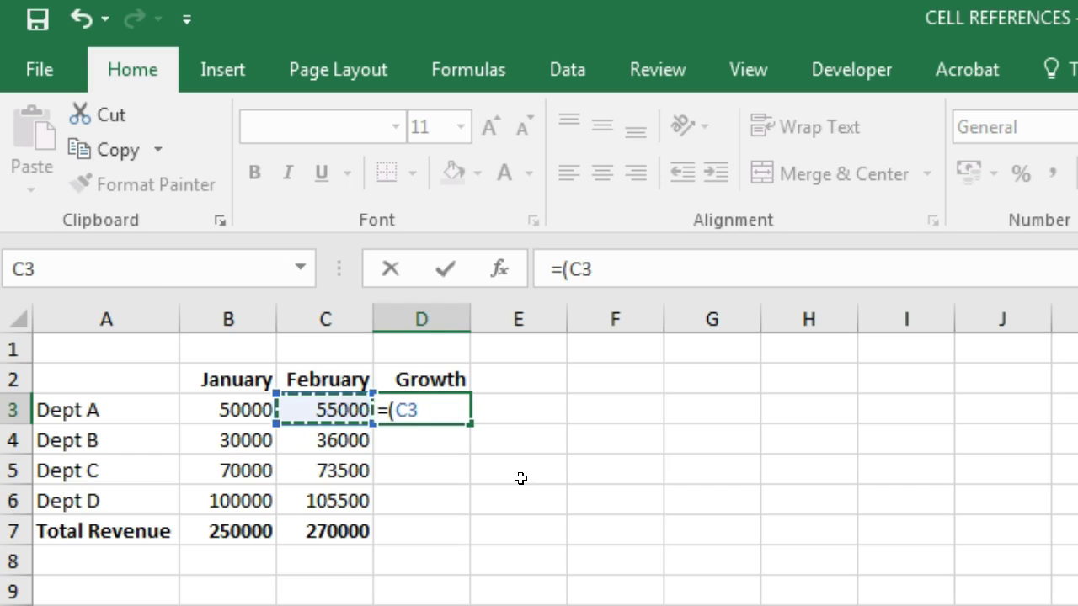
pyautogui.write('/')
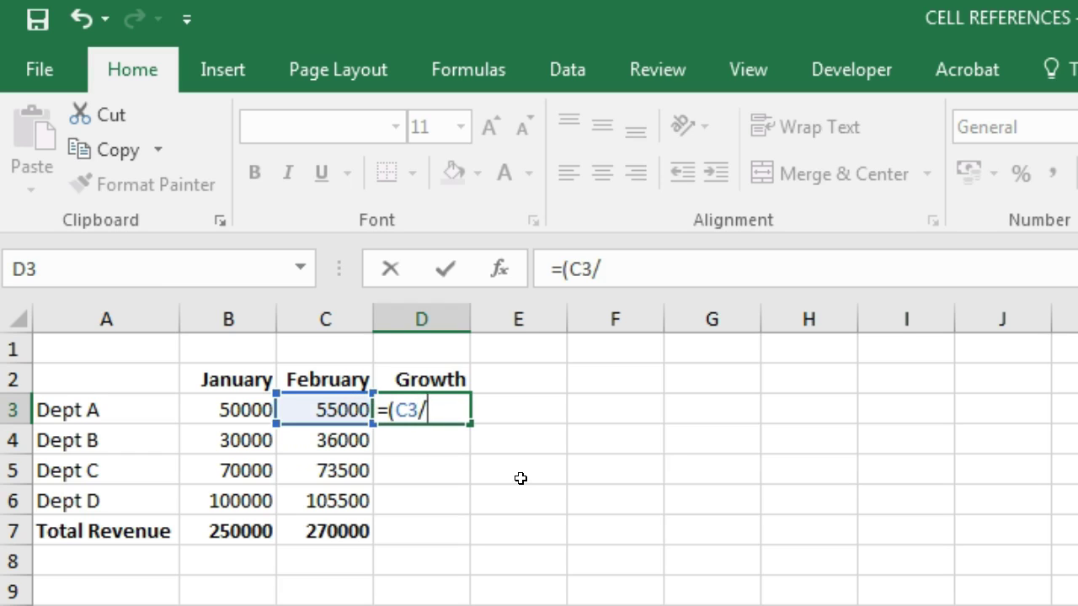
pyautogui.press('Left')
pyautogui.press('Left')
pyautogui.write('-)')
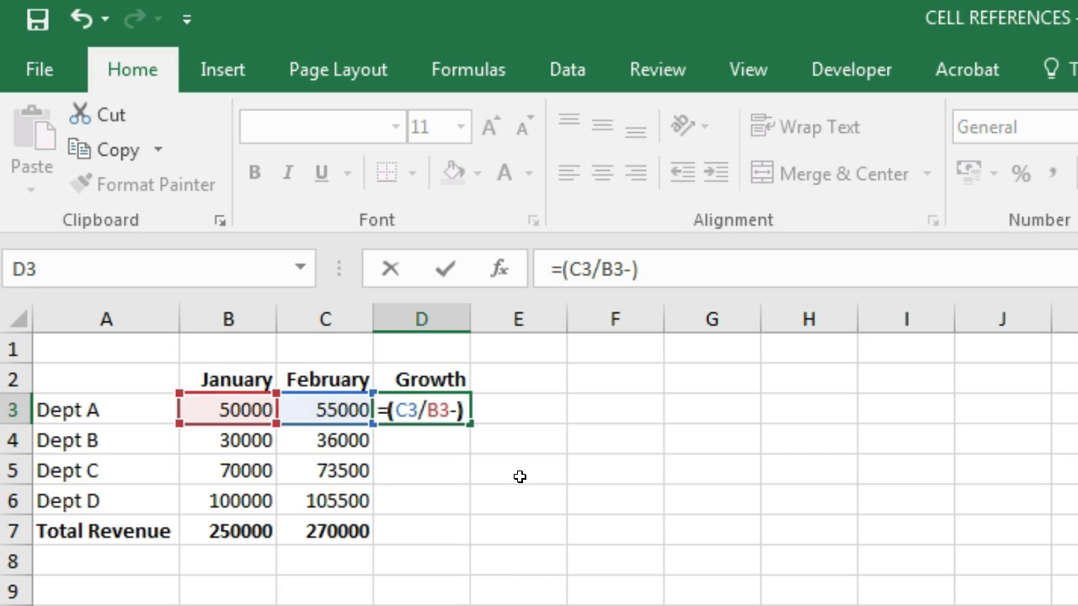
pyautogui.press('BackSpace')
pyautogui.write('1)')
pyautogui.click(432, 410)
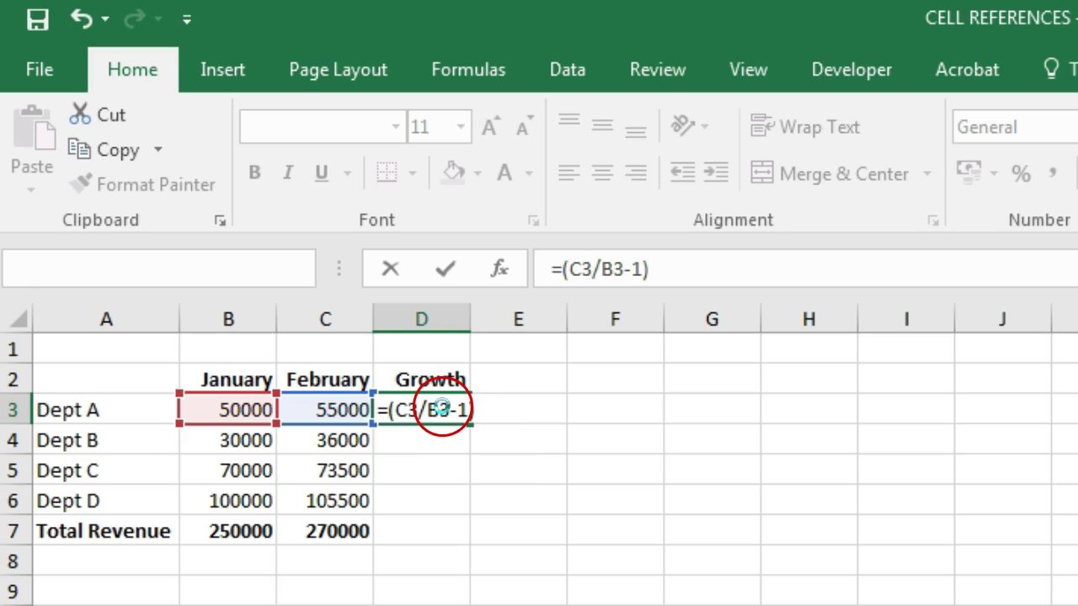
pyautogui.hotkey('ctrl', 'Return')
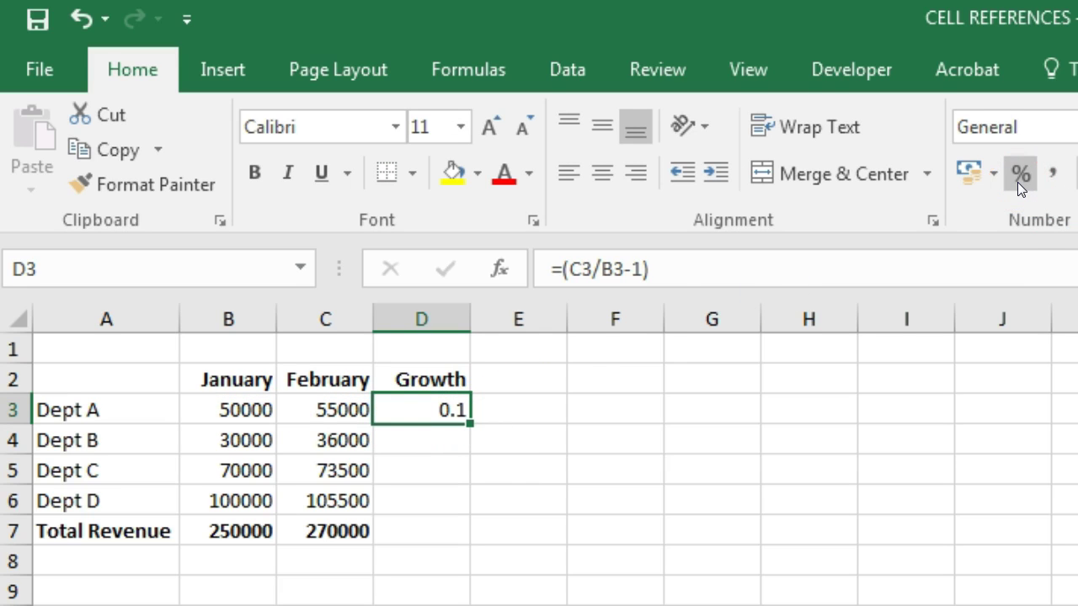
# Step: Format D3 as a percentage and fill its growth formula down through D7
pyautogui.click(1017, 182)
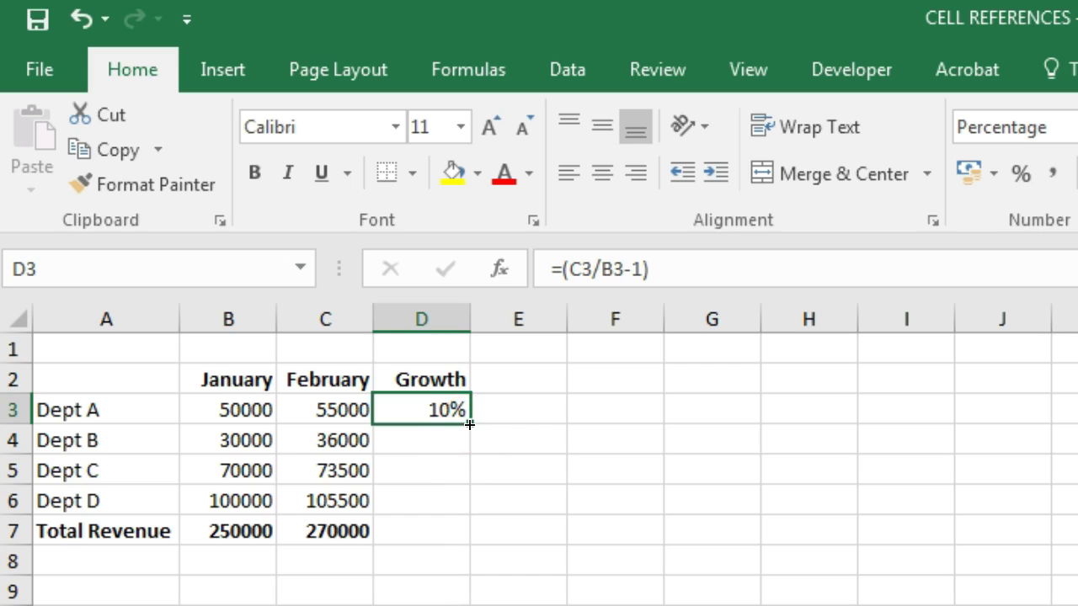
pyautogui.click(469, 424)
pyautogui.moveTo(469, 425); pyautogui.dragTo(464, 533)
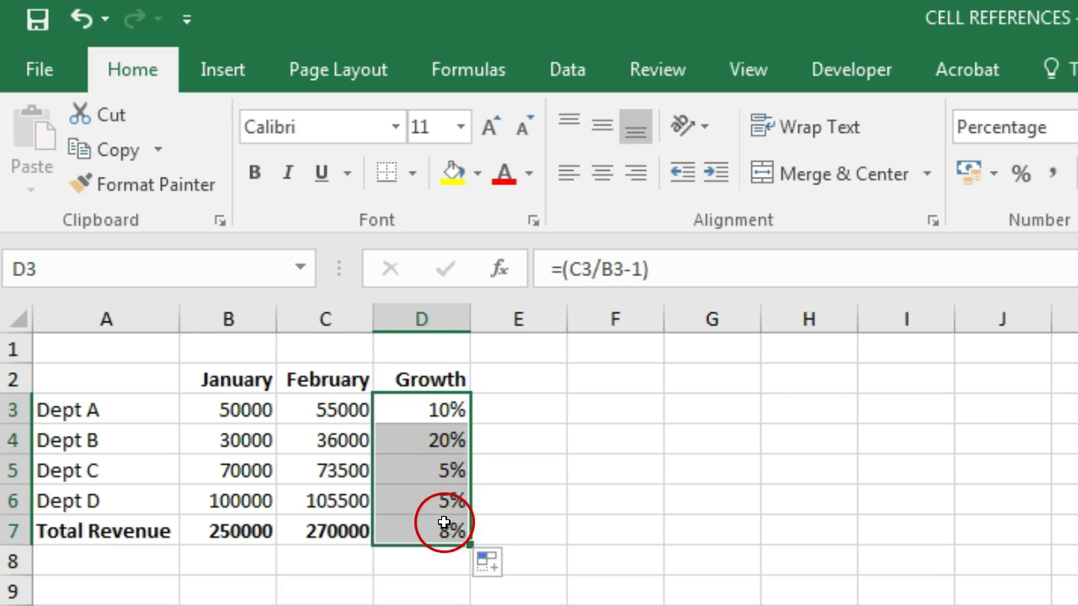
pyautogui.click(444, 524)
# Step: Inspect the Dept A growth formula in D3 and the cells it references, leaving it as is
pyautogui.click(435, 407)
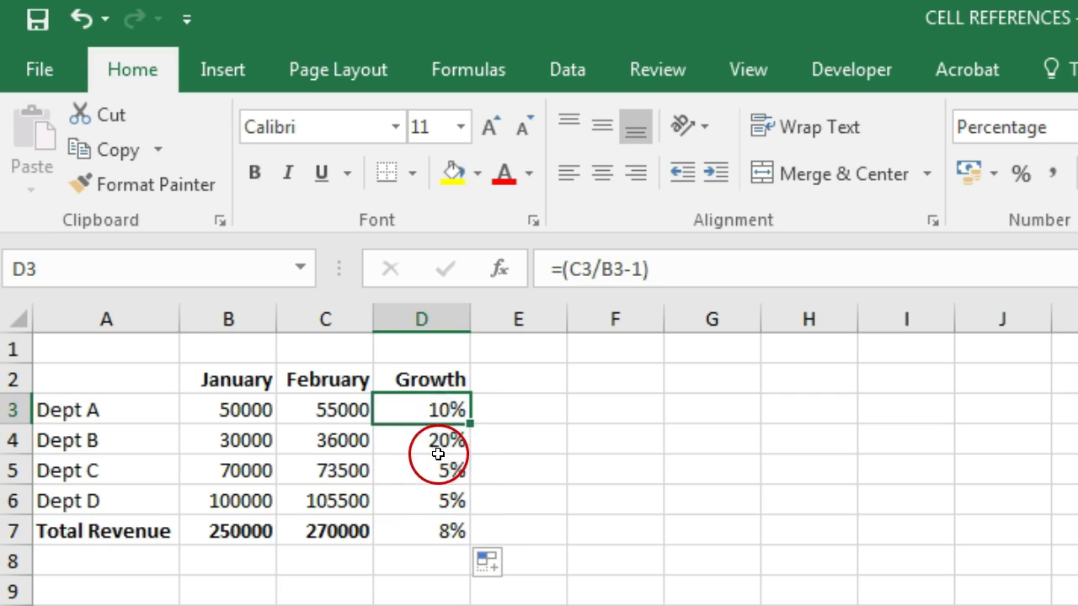
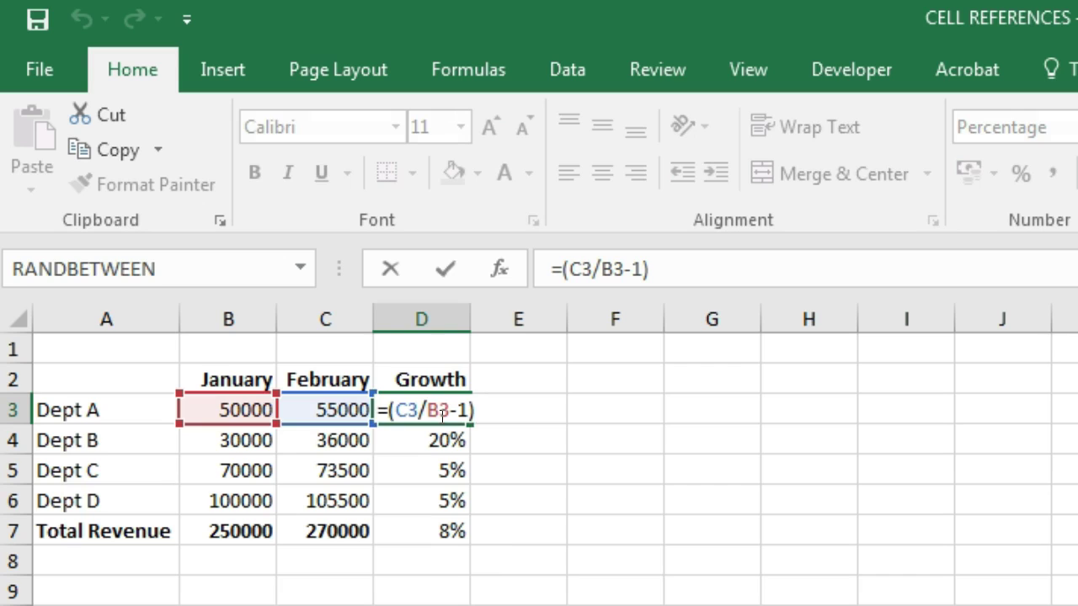
pyautogui.hotkey('ctrl', 'Return')
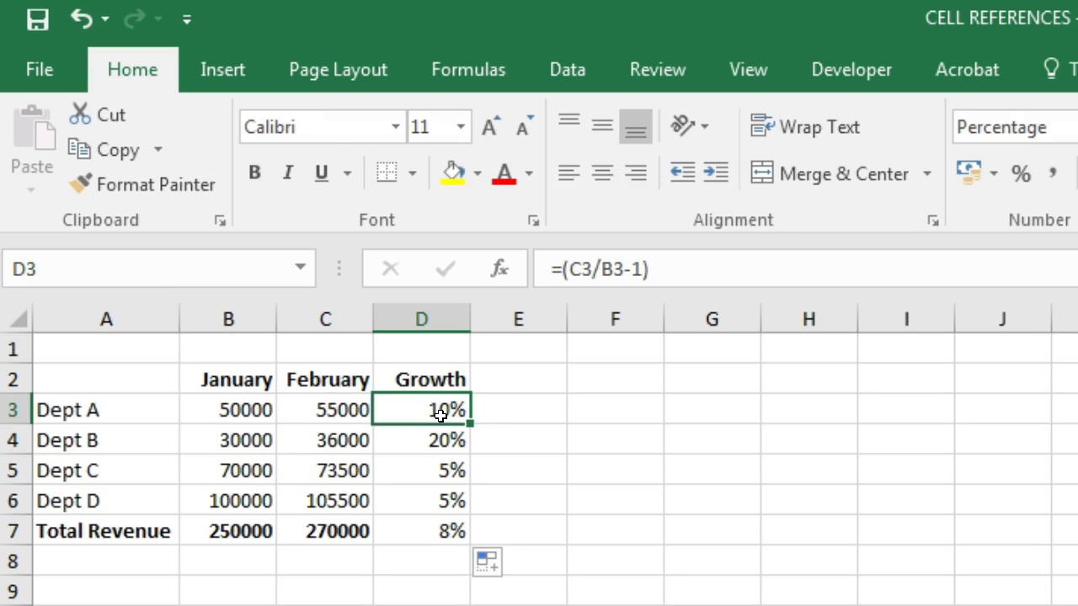
pyautogui.press('F2')
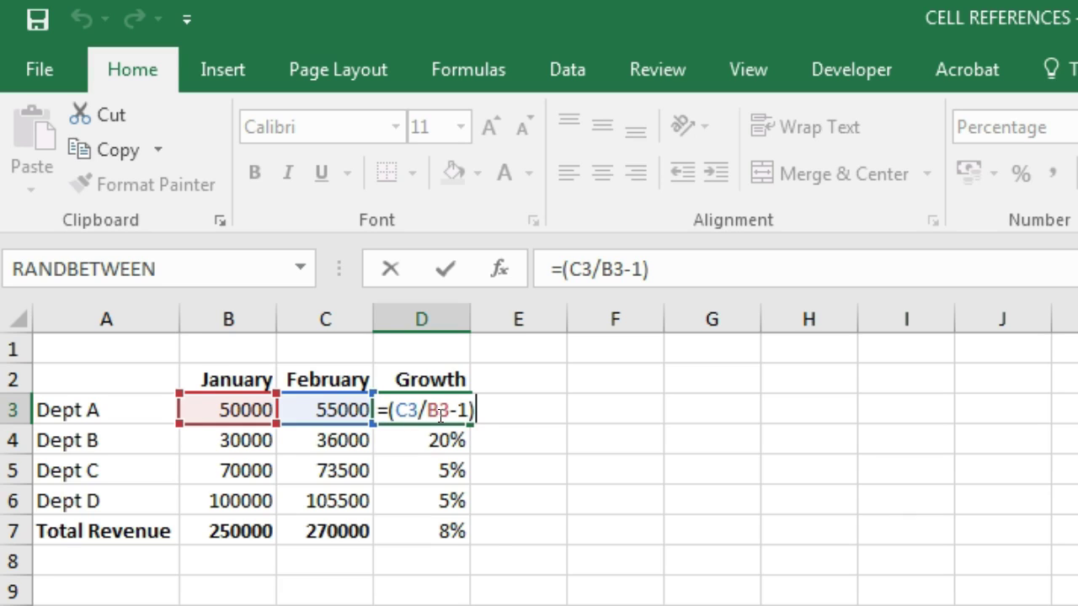
pyautogui.hotkey('ctrl', 'Return')
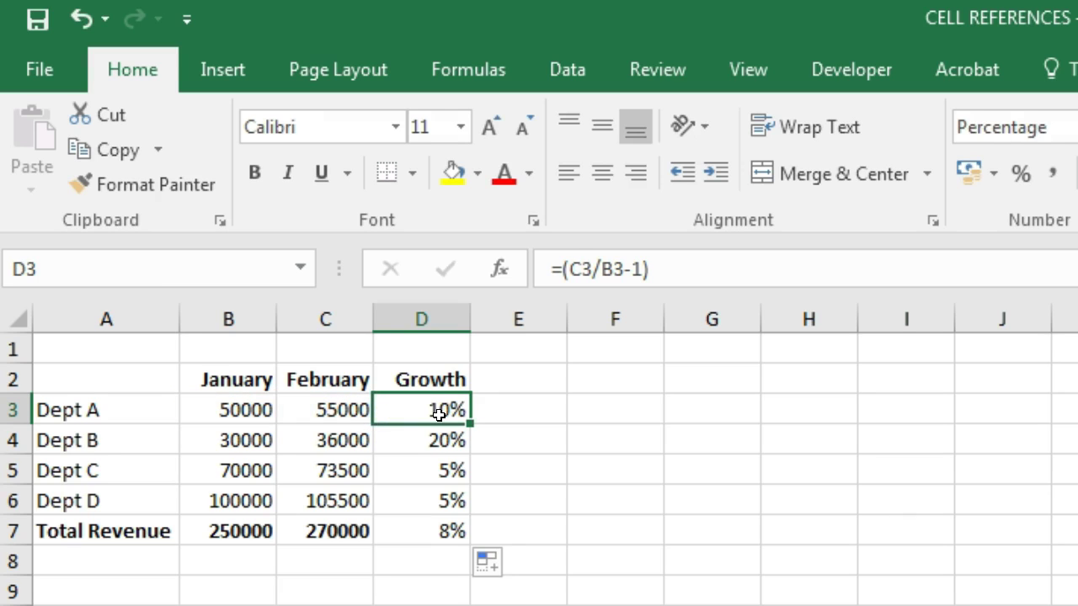
# Step: Examine the copied growth formulas in D4 through D7 one by one and return to D3
pyautogui.press('Down')
pyautogui.press('F2')
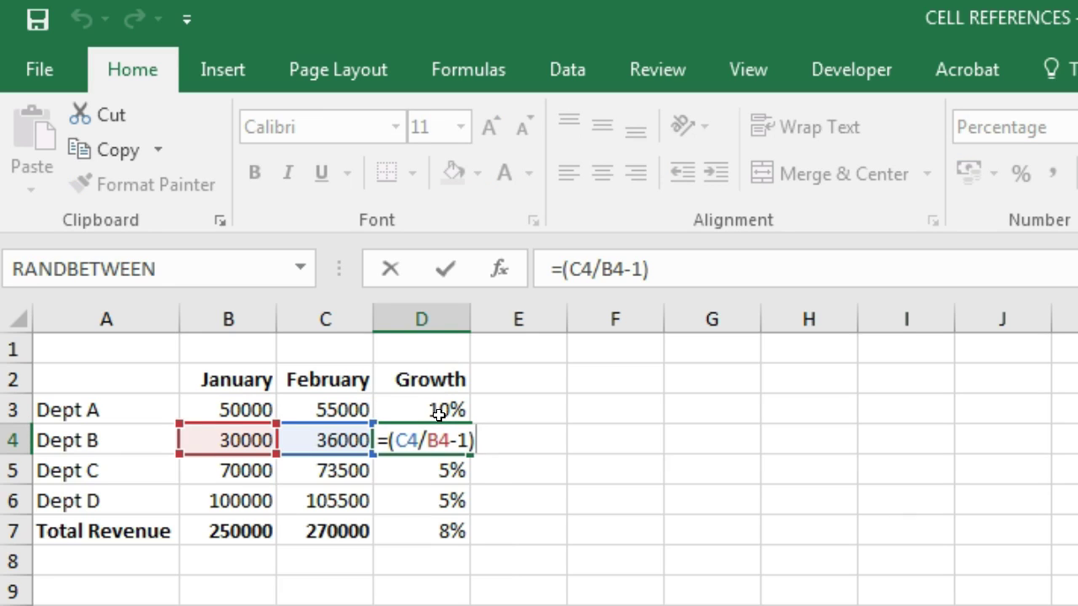
pyautogui.hotkey('ctrl', 'Return')
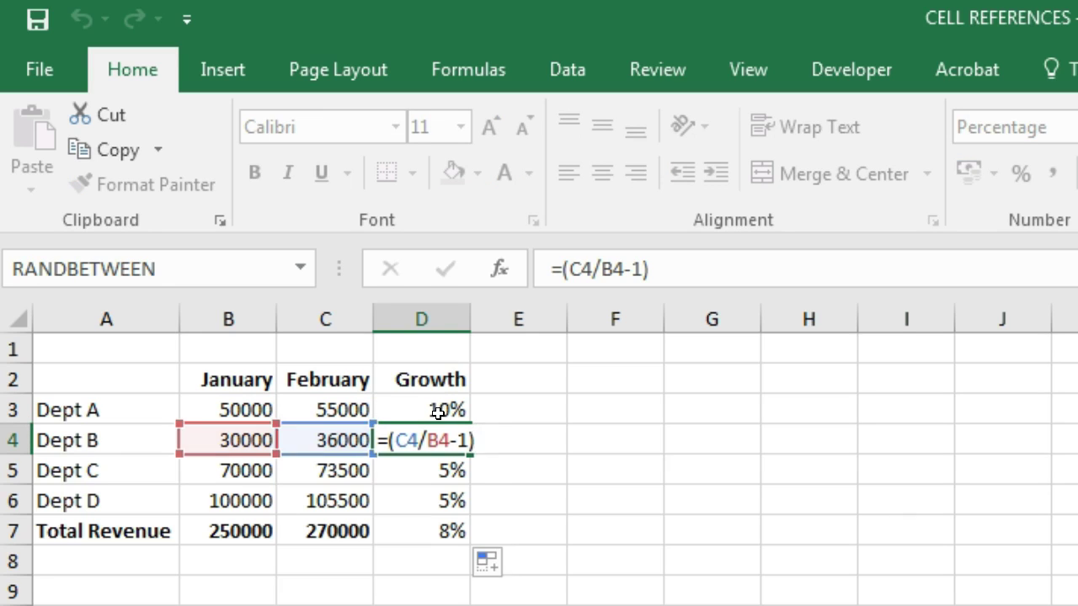
pyautogui.press('Down')
pyautogui.press('F2')
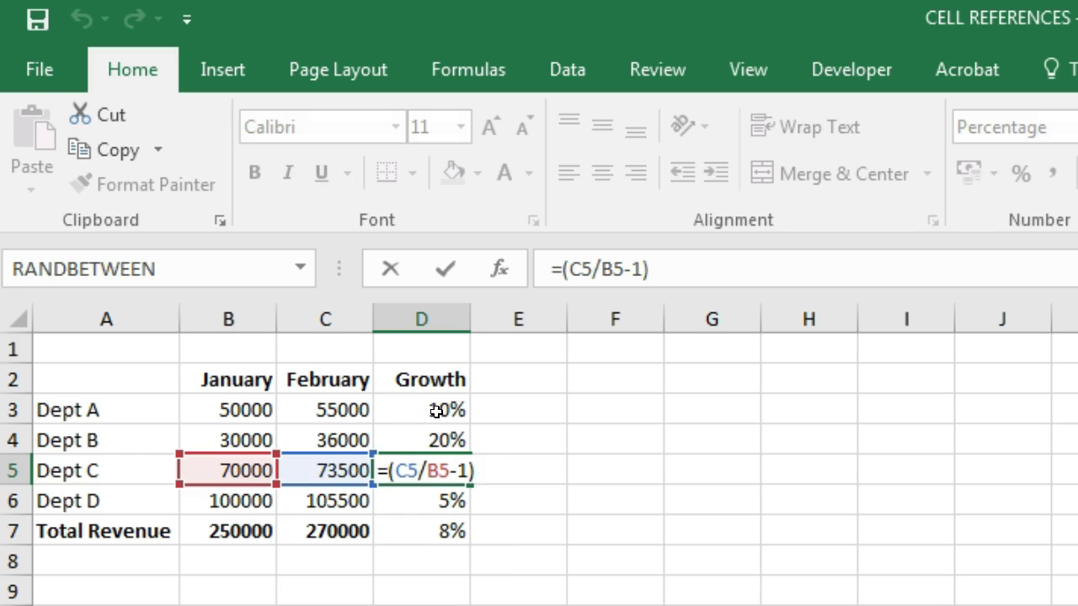
pyautogui.hotkey('ctrl', 'Return')
pyautogui.press('Down')
pyautogui.press('F2')
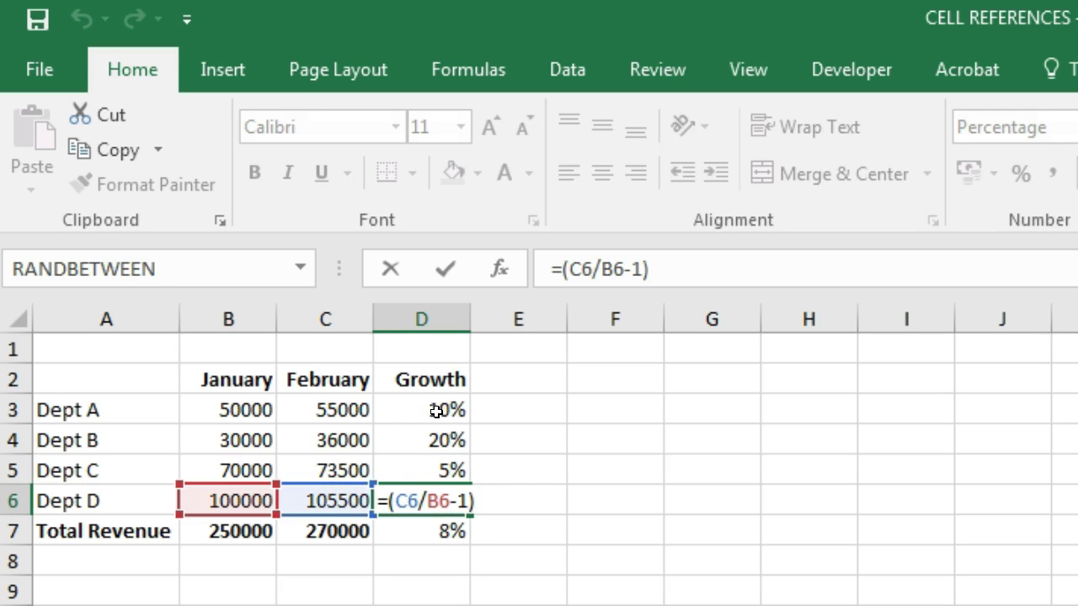
pyautogui.hotkey('ctrl', 'Return')
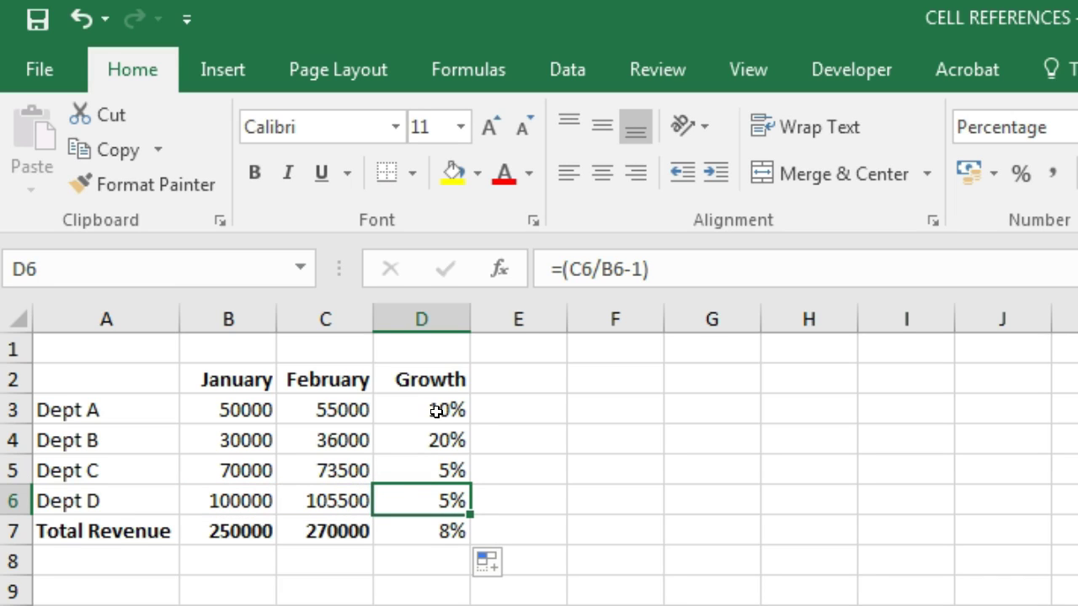
pyautogui.press('Down')
pyautogui.press('F2')
pyautogui.hotkey('ctrl', 'Return')
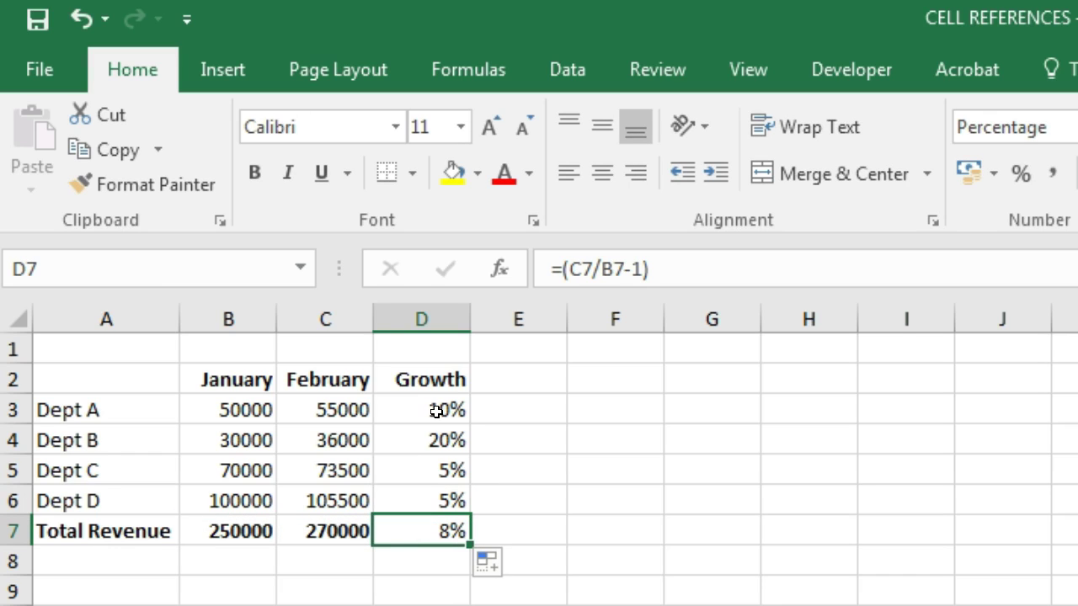
pyautogui.press('Up')
pyautogui.press('Up')
pyautogui.press('Up')
pyautogui.press('Up')
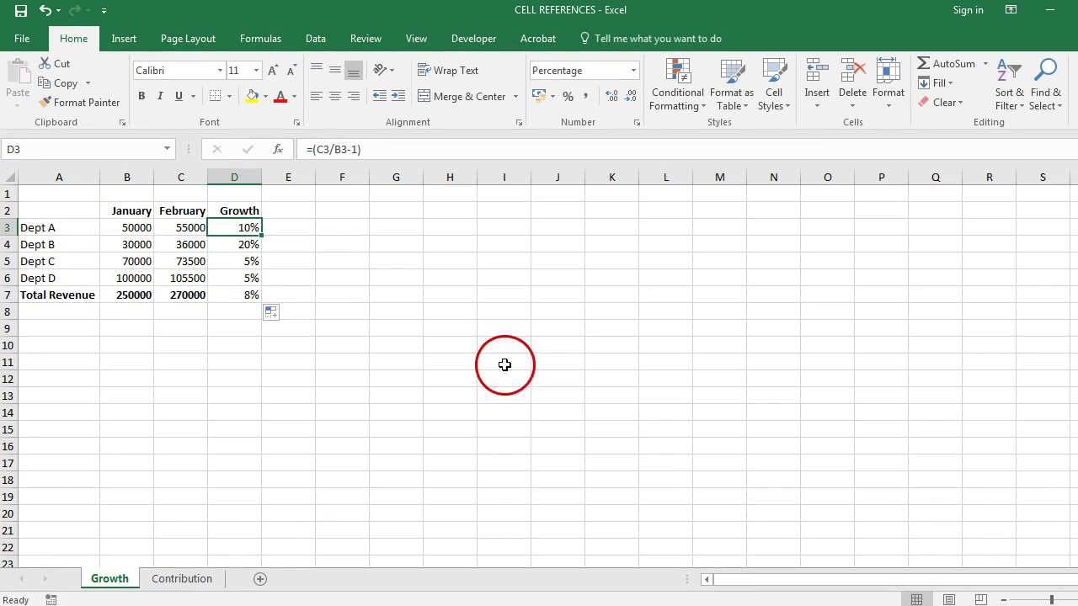
# Step: On the Contribution sheet, enter the formula =(B3/B7) for Dept A's January contribution in C3
pyautogui.click(182, 581)
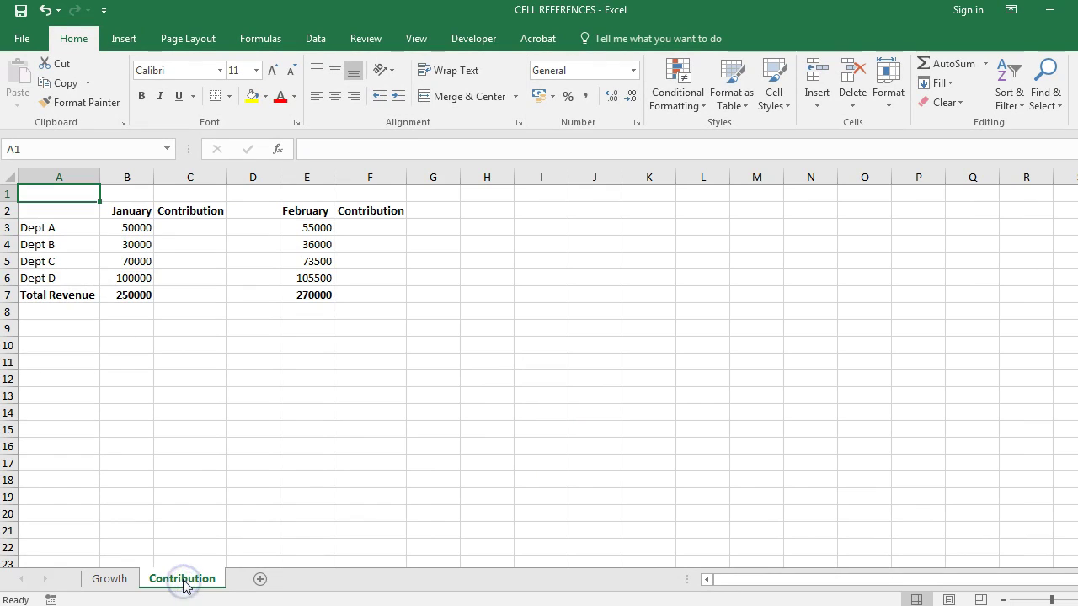
pyautogui.click(189, 225)
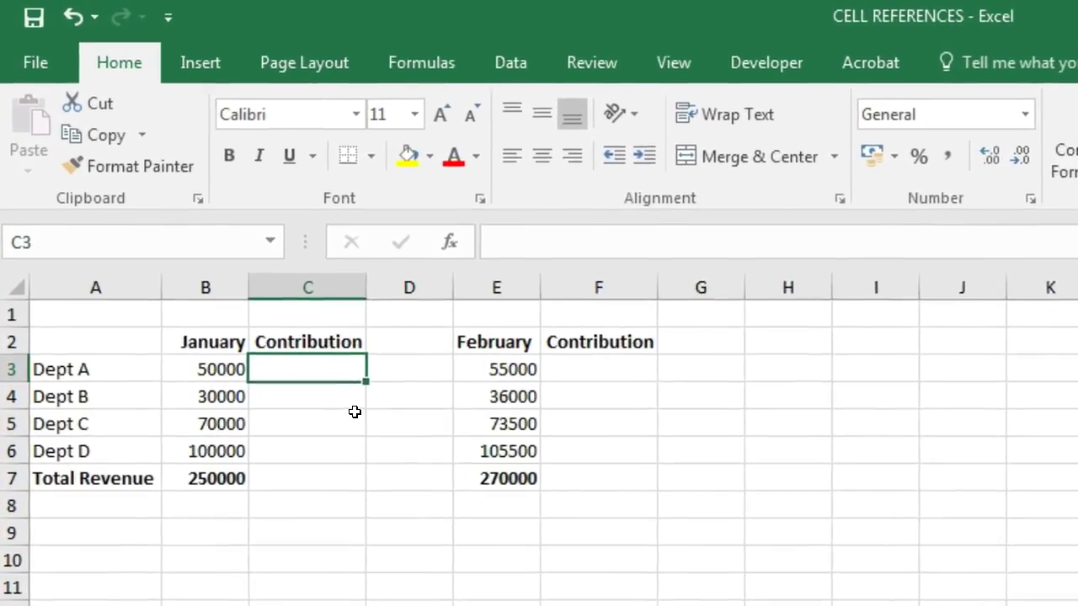
pyautogui.write('=')
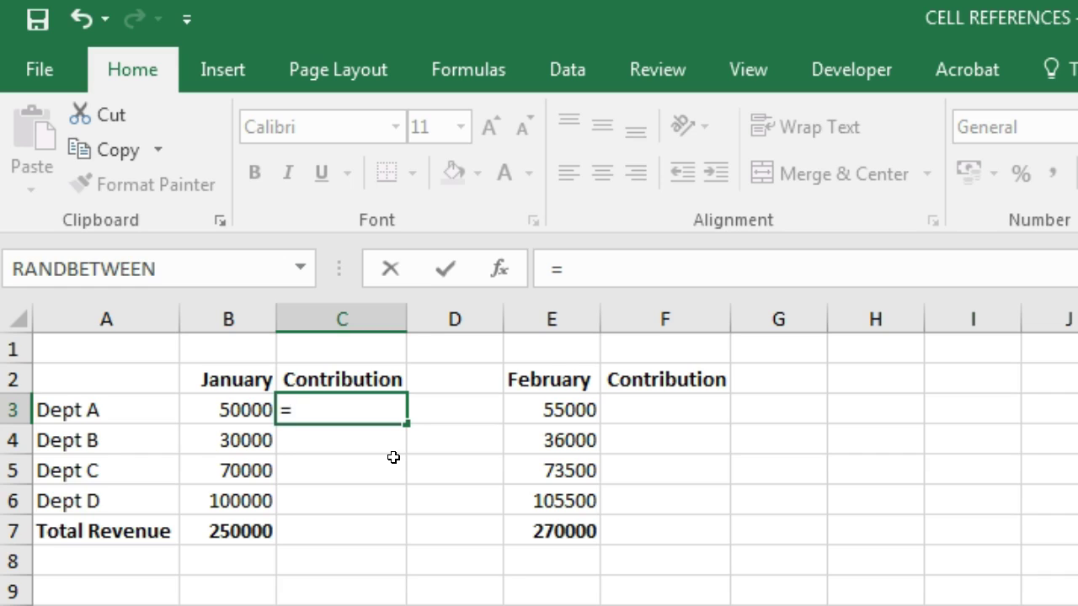
pyautogui.write('(')
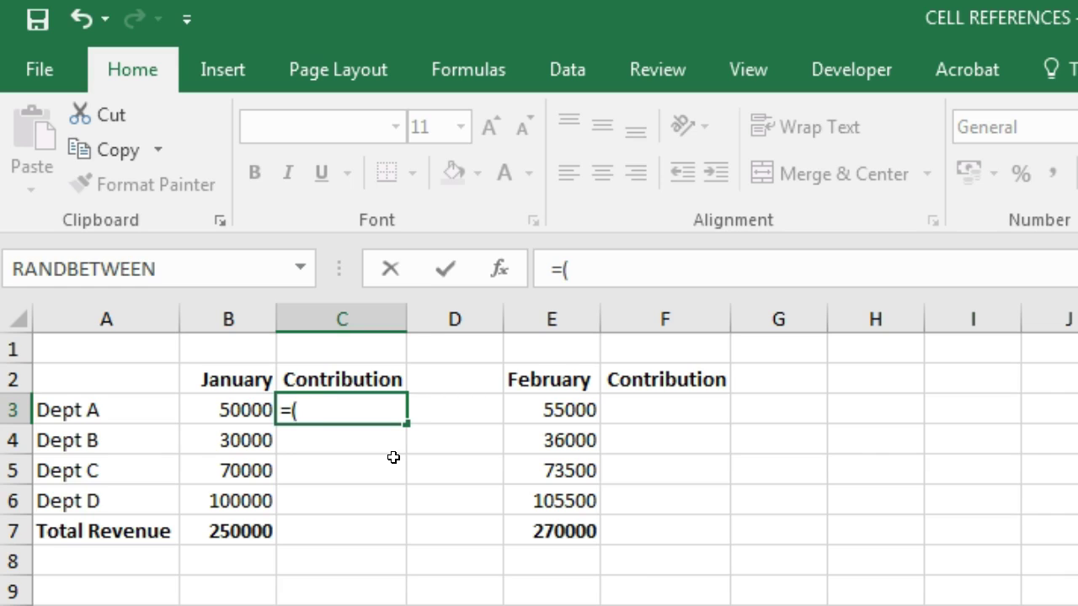
pyautogui.press('Left')
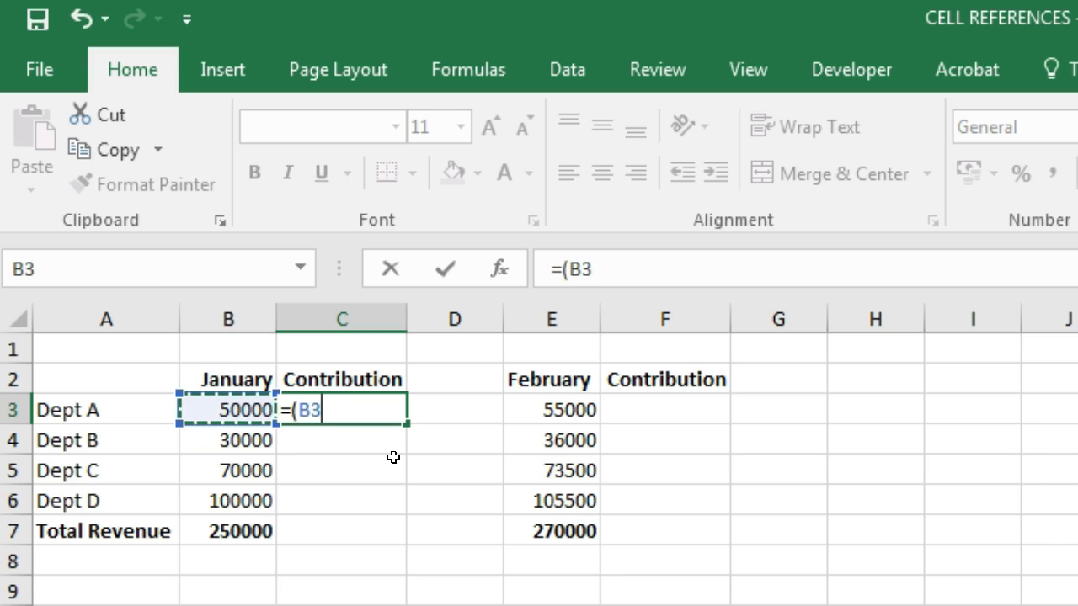
pyautogui.write('/')
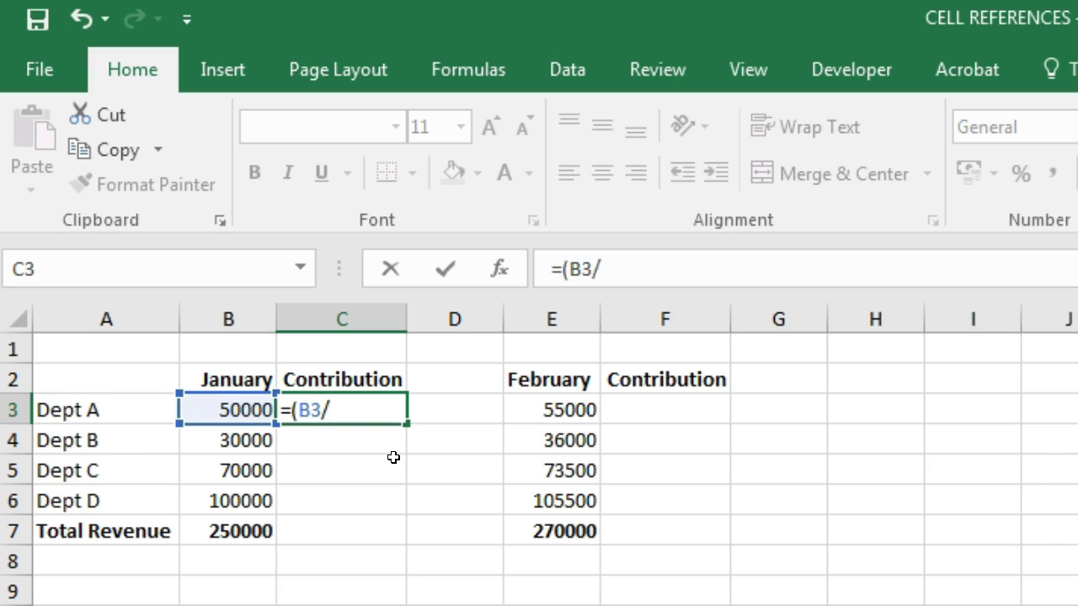
pyautogui.click(235, 531)
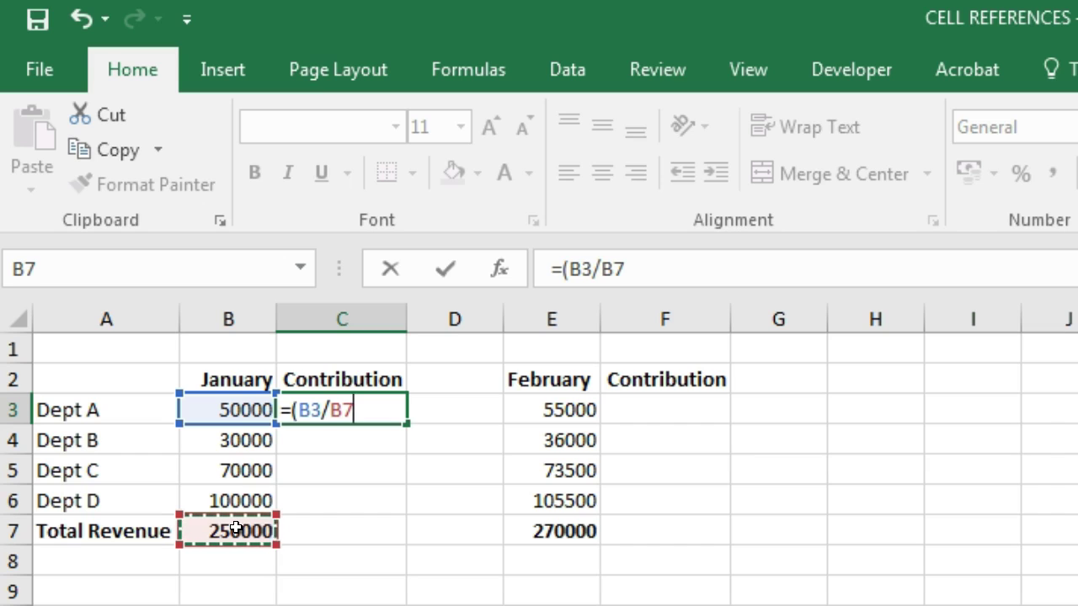
pyautogui.write(')')
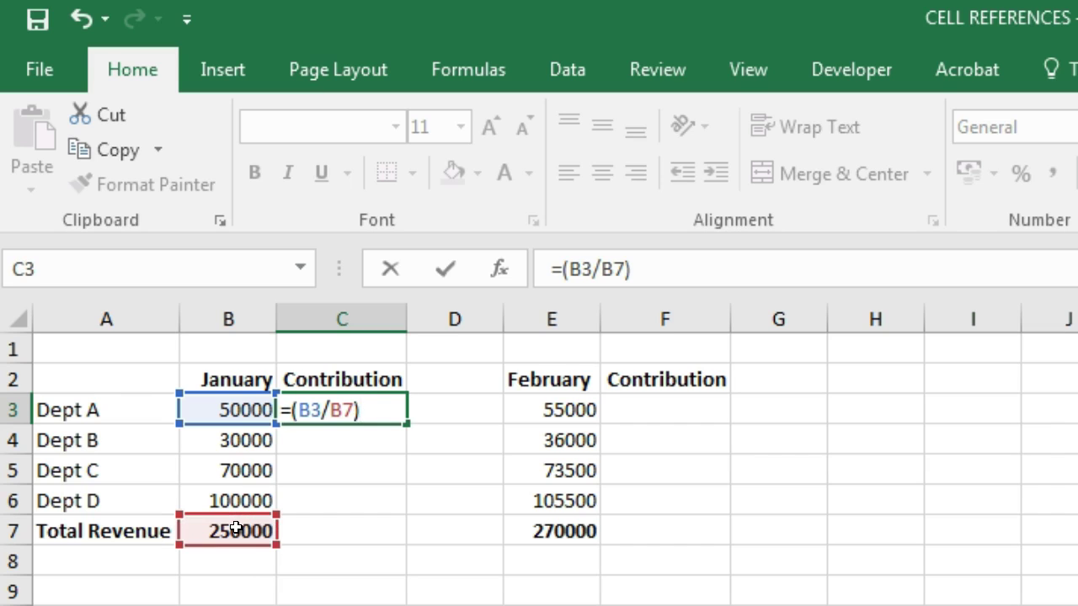
pyautogui.press('Return')
# Step: Format C3 as a percentage and fill its contribution formula down through C6
pyautogui.press('Up')
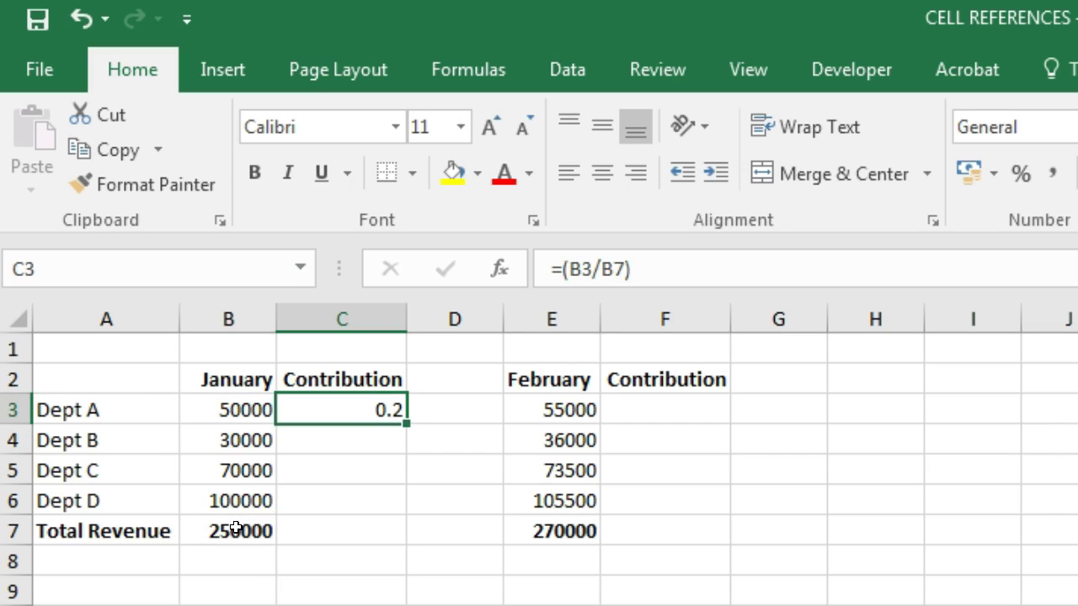
pyautogui.click(1028, 177)
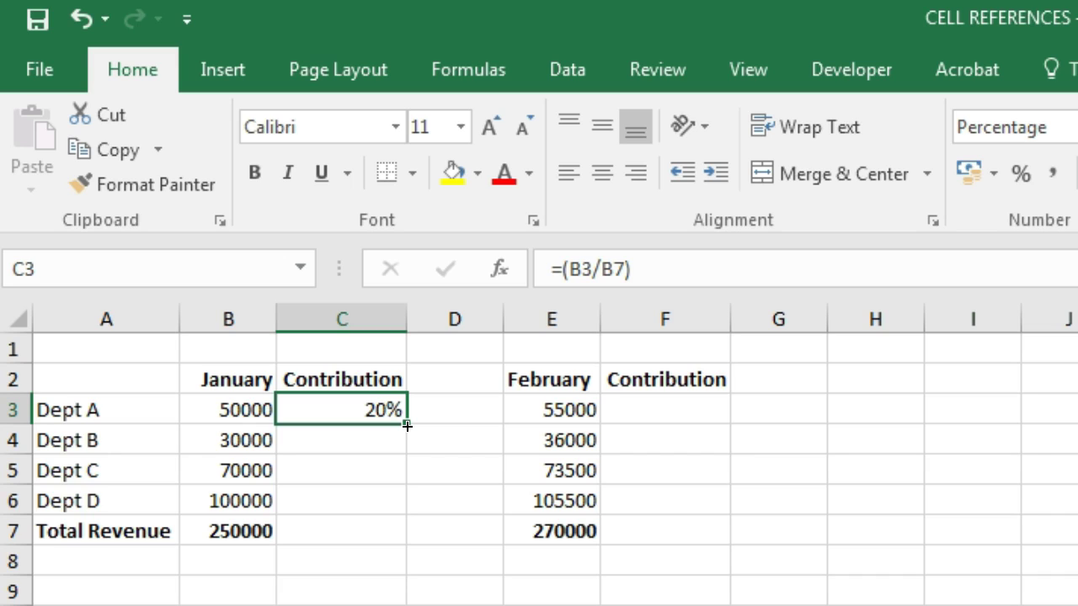
pyautogui.moveTo(406, 426); pyautogui.dragTo(405, 502)
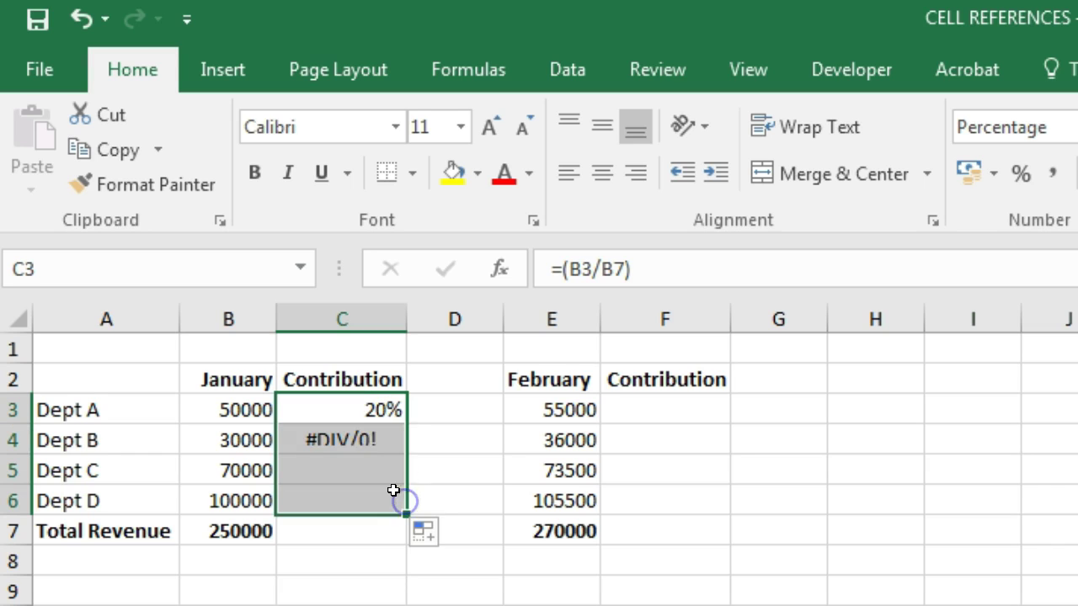
# Step: Inspect the copied contribution formula in C4 and the cells it references
pyautogui.click(376, 445)
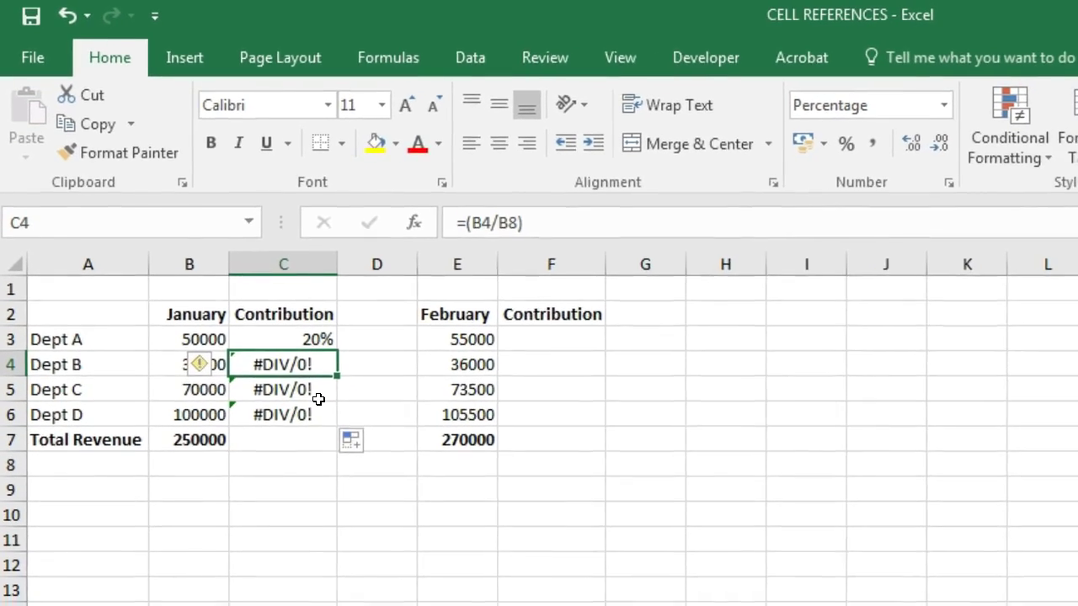
pyautogui.doubleClick(300, 370)
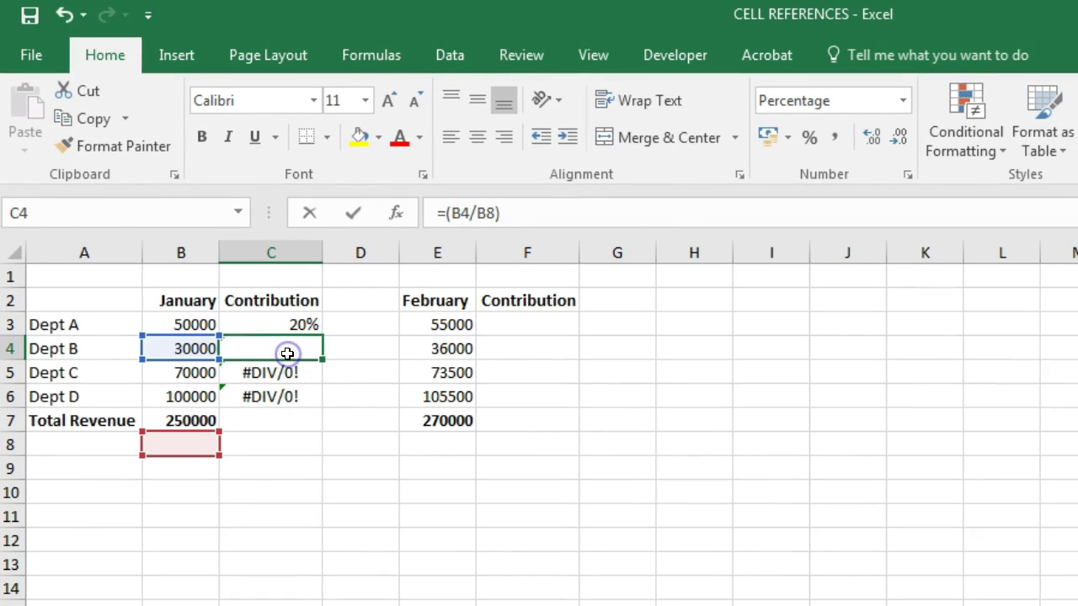
pyautogui.click(354, 553)
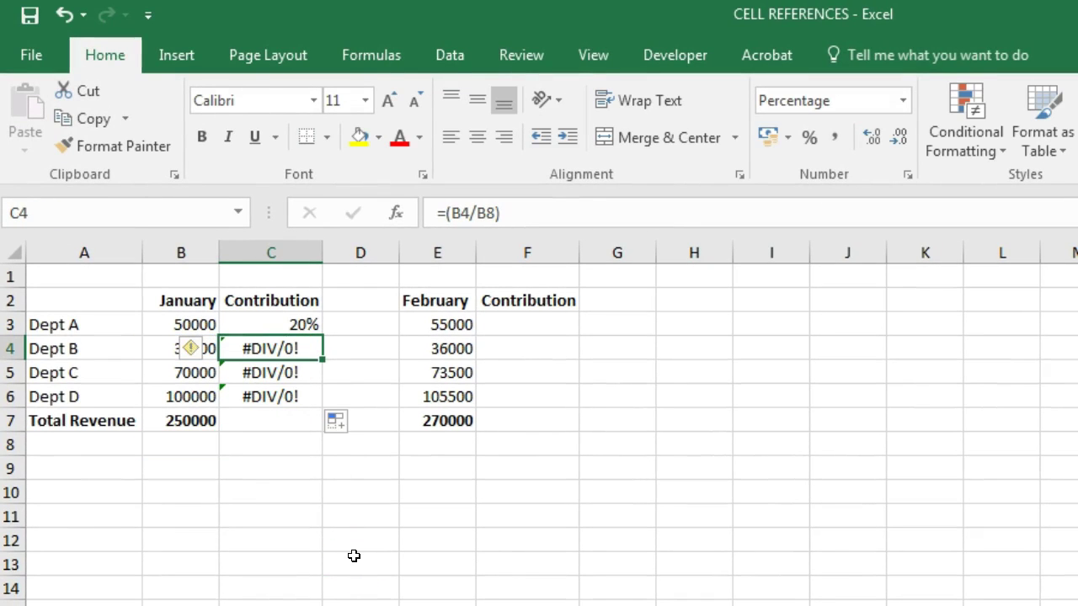
# Step: Examine the copied contribution formulas in C4, C5 and C6 with the cells they reference, and return to C4
pyautogui.press('F2')
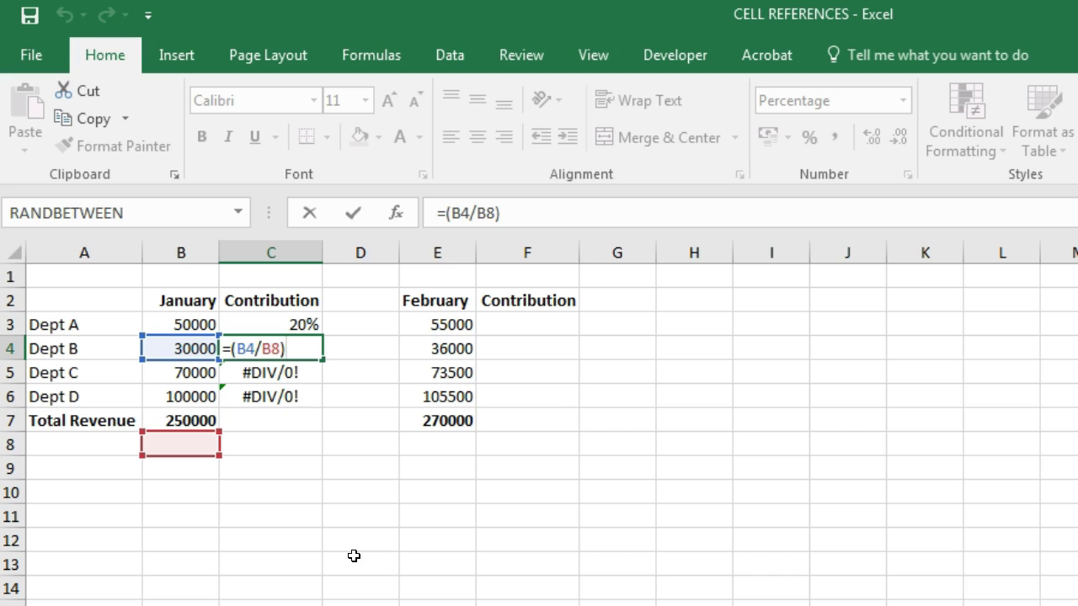
pyautogui.hotkey('ctrl', 'Return')
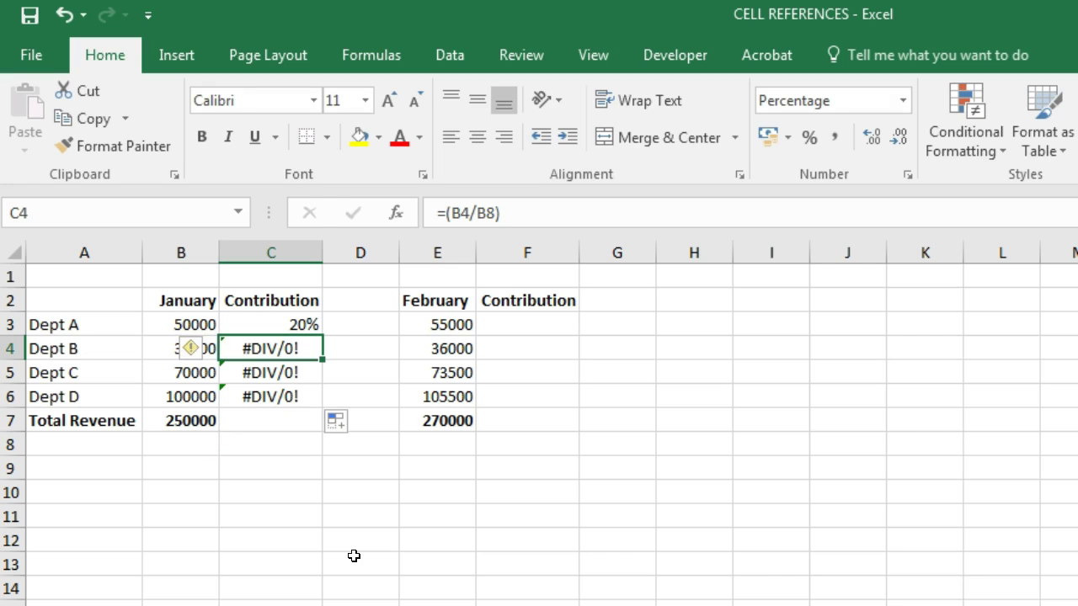
pyautogui.press('Down')
pyautogui.press('F2')
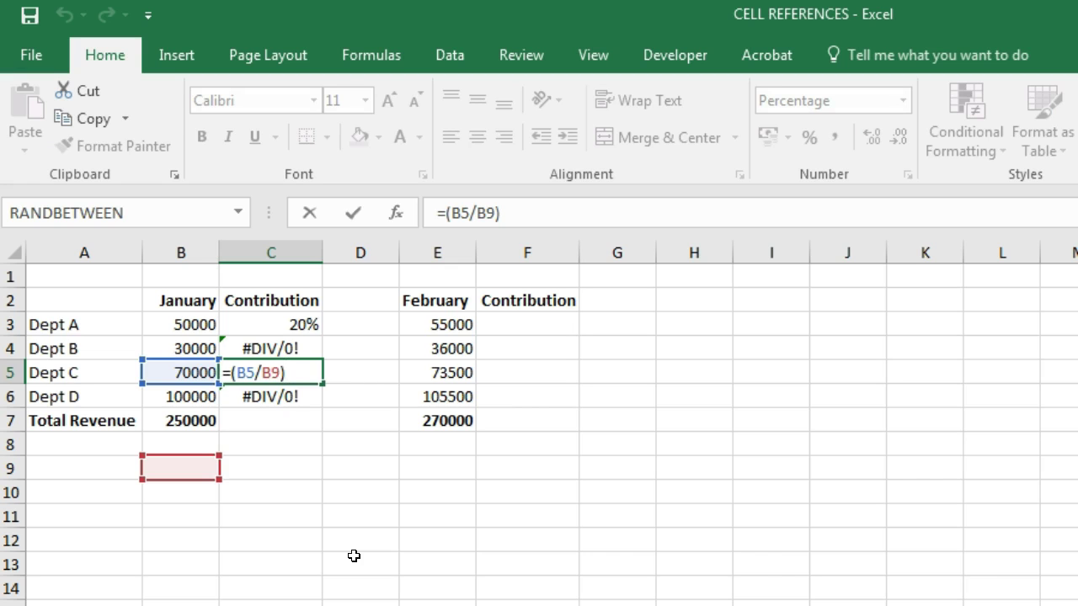
pyautogui.press('Escape')
pyautogui.press('Down')
pyautogui.press('F2')
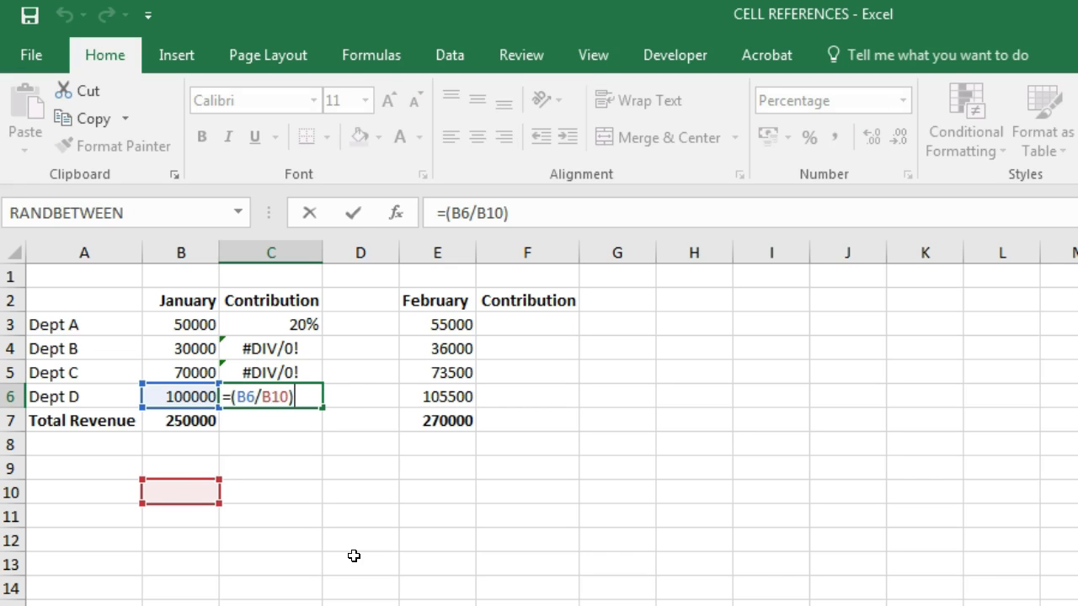
pyautogui.hotkey('ctrl', 'Return')
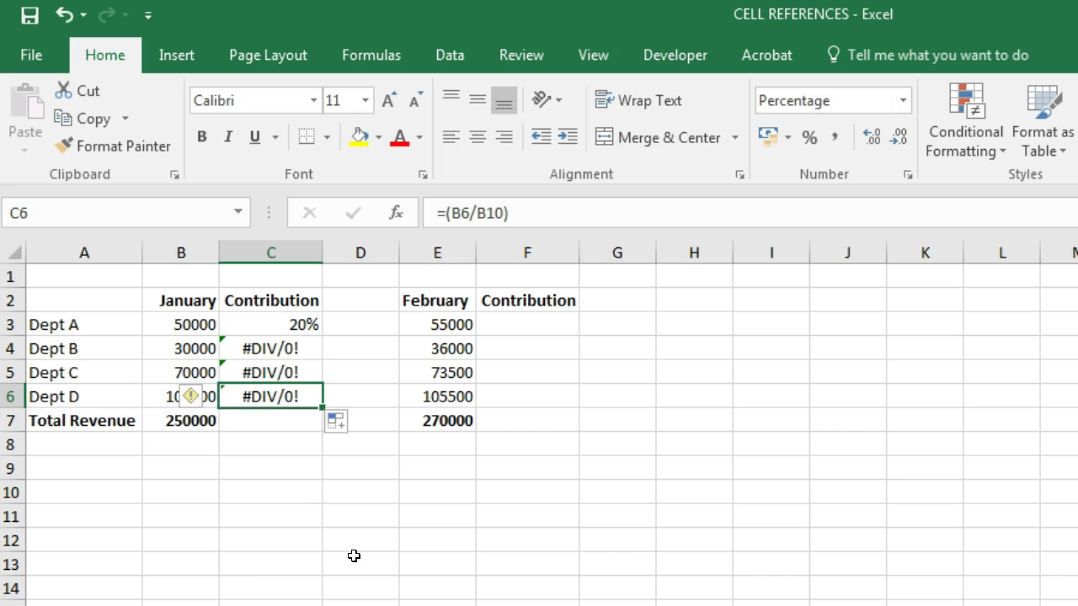
pyautogui.press('Up')
pyautogui.press('Up')
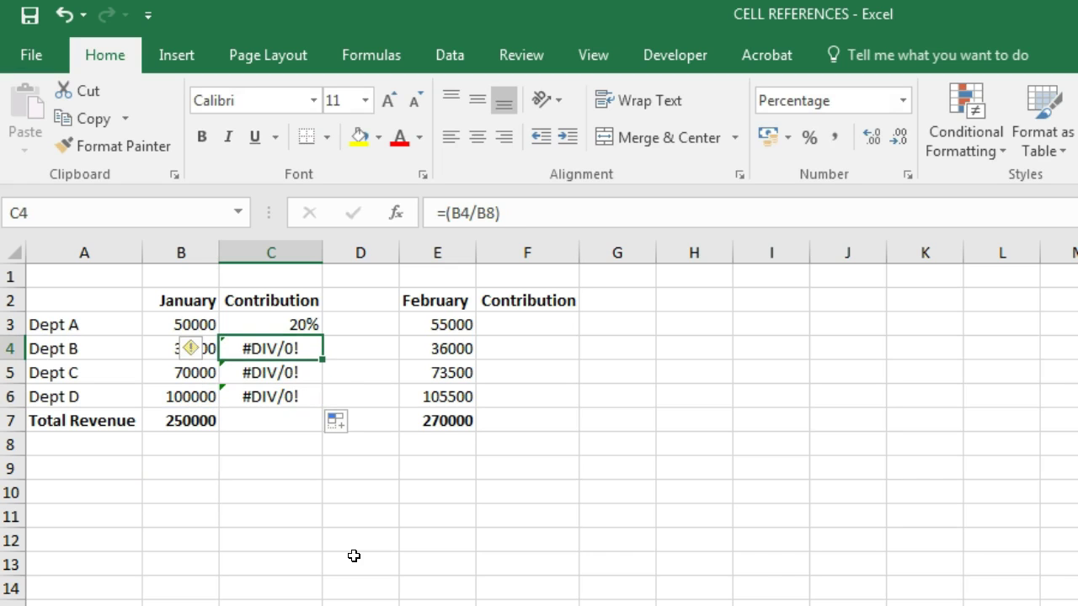
# Step: Go through the formulas in C4 to C6 again, checking which cell each one uses as the divisor
pyautogui.press('F2')
pyautogui.press('Escape')
pyautogui.press('Down')
pyautogui.press('F2')
pyautogui.press('Escape')
pyautogui.press('Down')
pyautogui.press('F2')
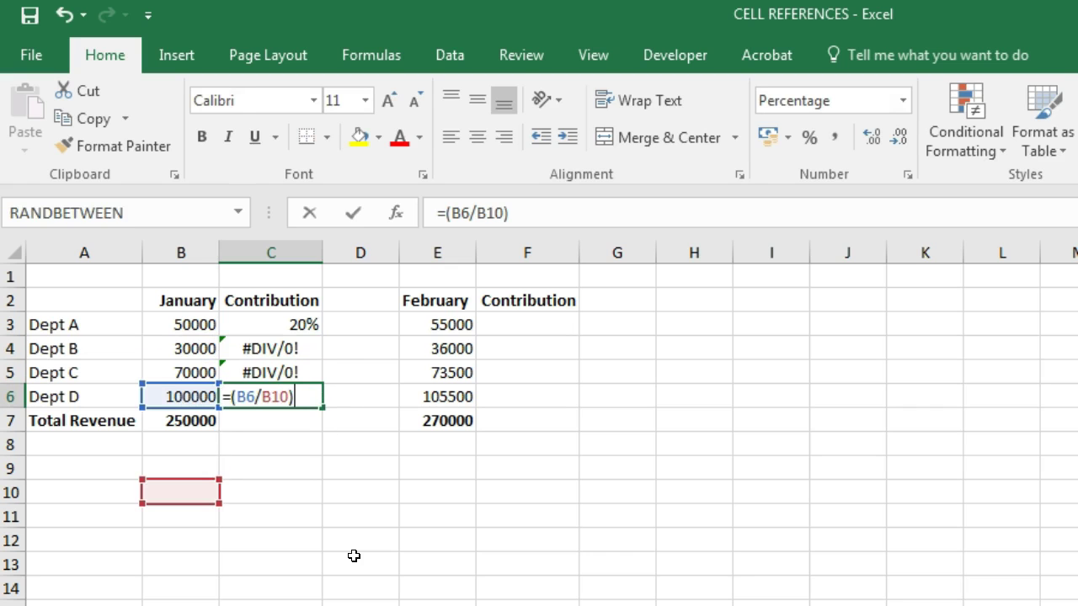
pyautogui.press('Escape')
pyautogui.press('Up')
pyautogui.press('Up')
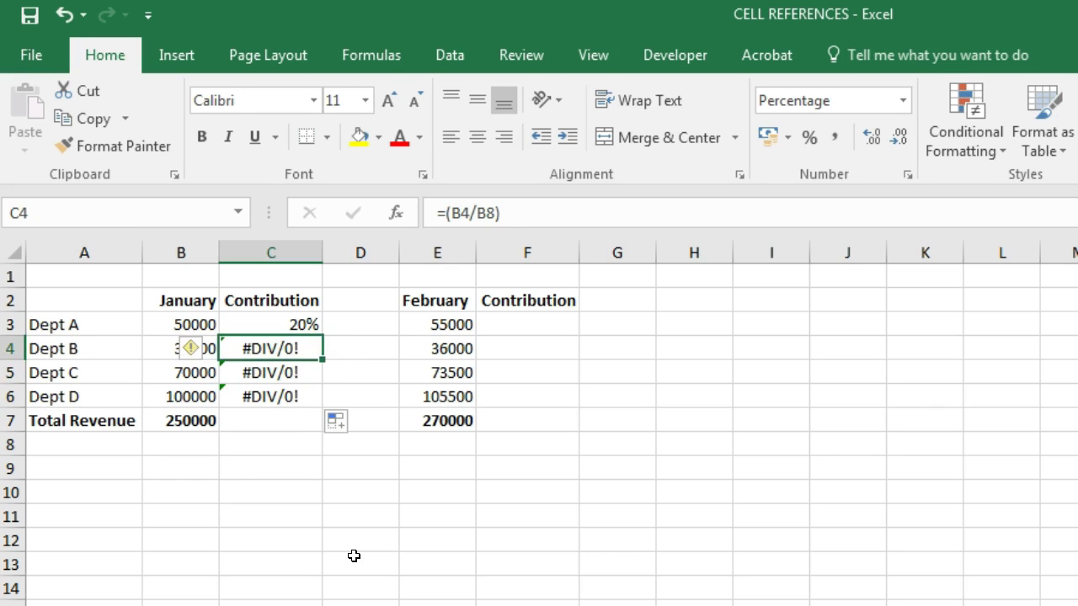
# Step: Compare the references of the original formula in C3 with those of its copies in C4 through C6, ending at C3
pyautogui.press('Up')
pyautogui.press('F2')
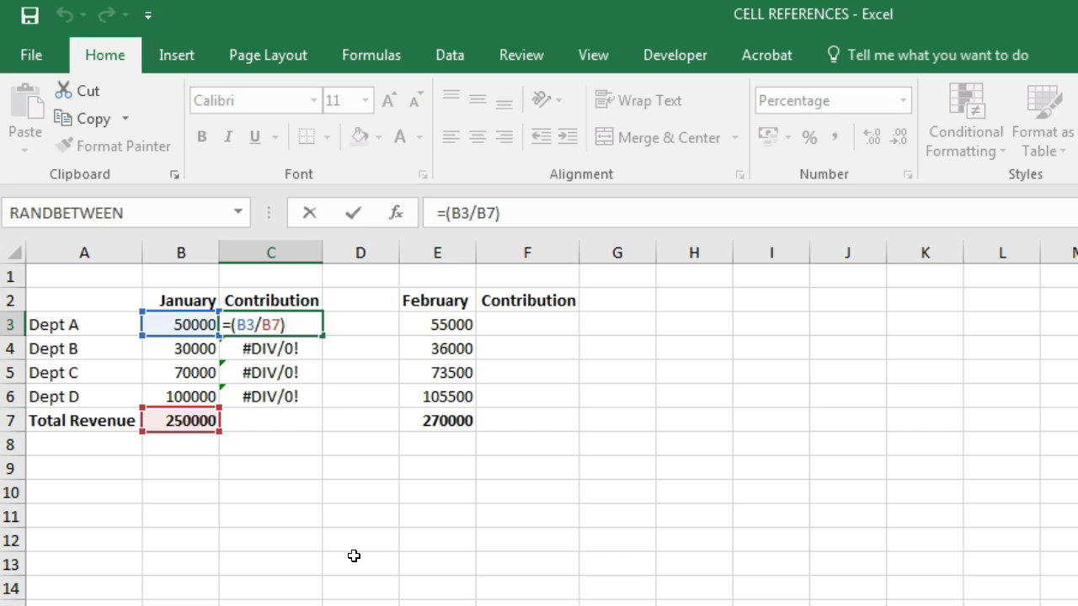
pyautogui.press('Escape')
pyautogui.press('F2')
pyautogui.press('Escape')
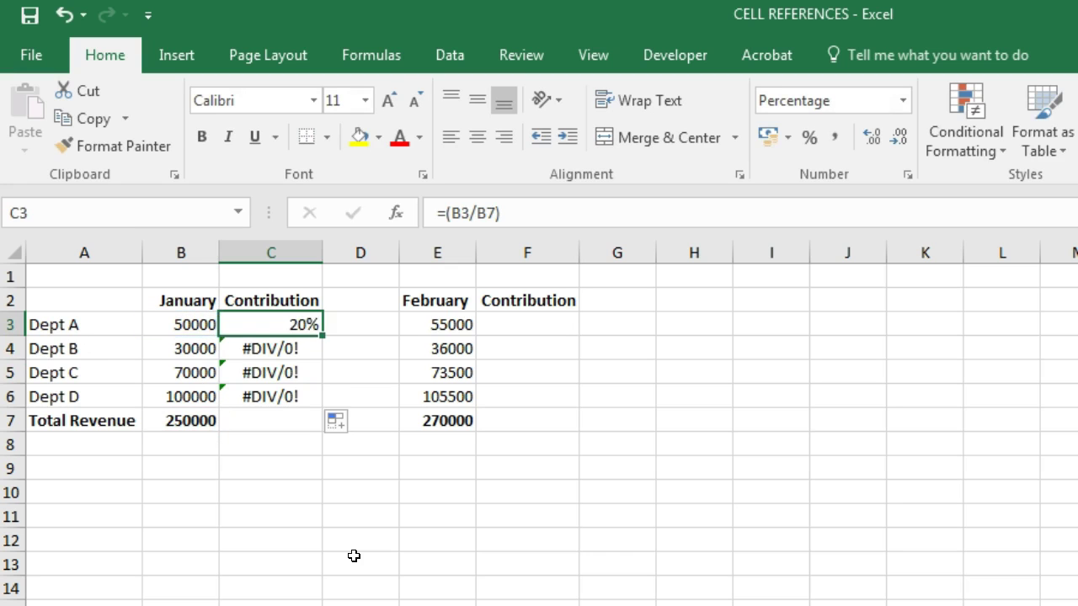
pyautogui.press('Down')
pyautogui.press('F2')
pyautogui.press('Escape')
pyautogui.press('Down')
pyautogui.press('F2')
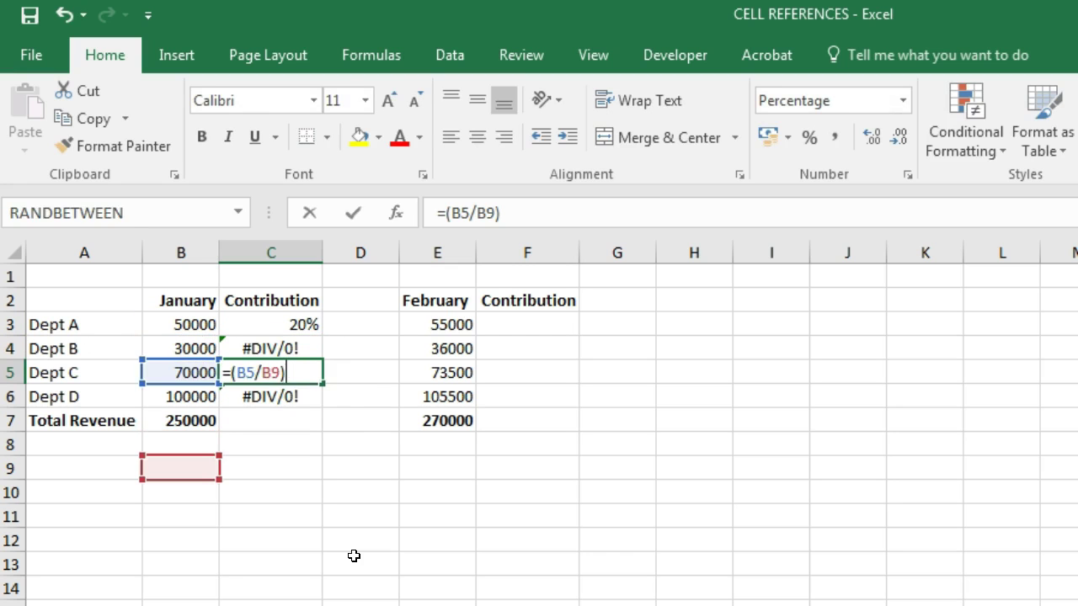
pyautogui.press('Escape')
pyautogui.press('Down')
pyautogui.press('F2')
pyautogui.press('Escape')
pyautogui.press('Up')
pyautogui.press('Up')
pyautogui.press('Up')
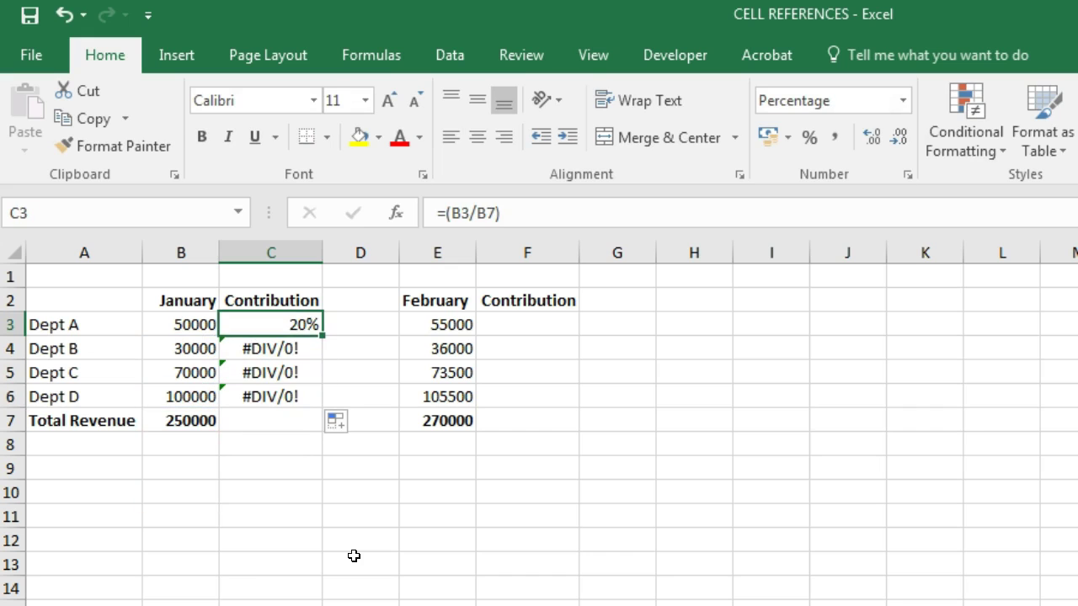
# Step: Make the Total Revenue reference in C3's formula absolute so that it reads =(B3/$B$7)
pyautogui.press('F2')
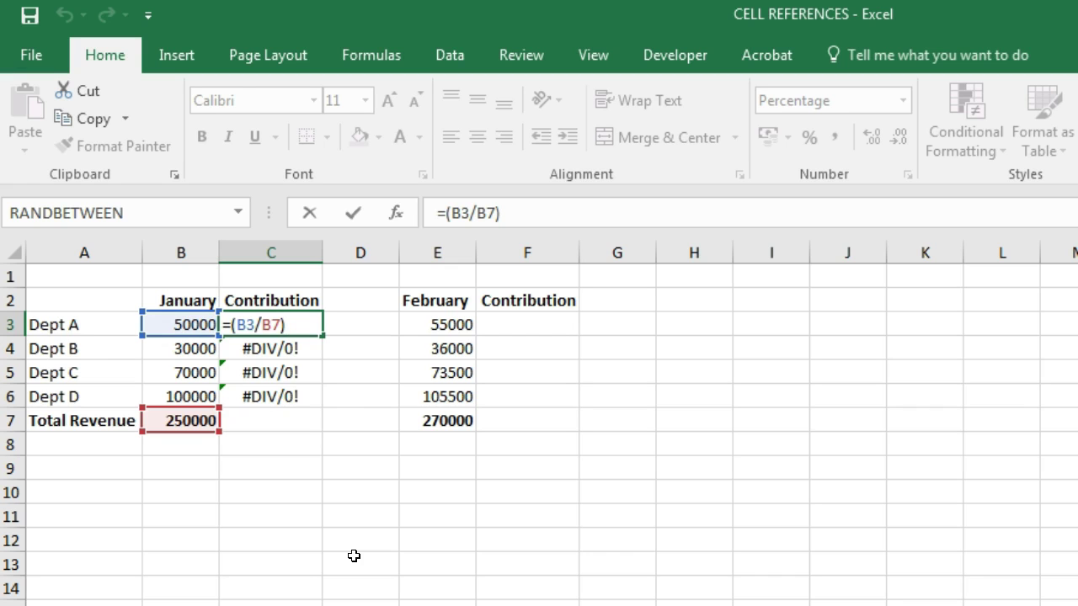
pyautogui.hotkey('ctrl', 'Return')
pyautogui.press('F2')
pyautogui.press('Escape')
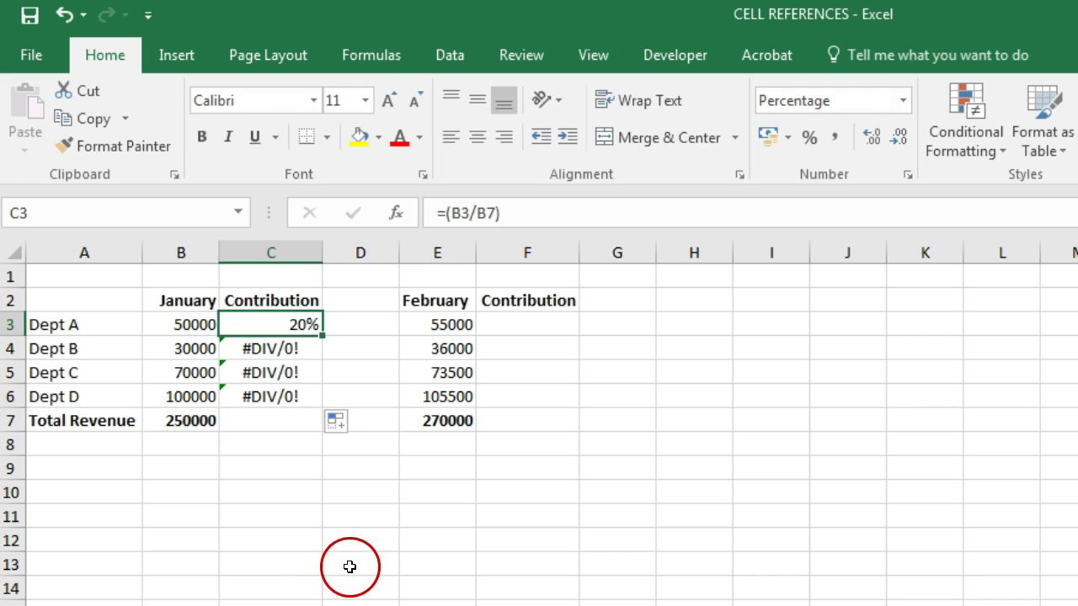
pyautogui.click(477, 213)
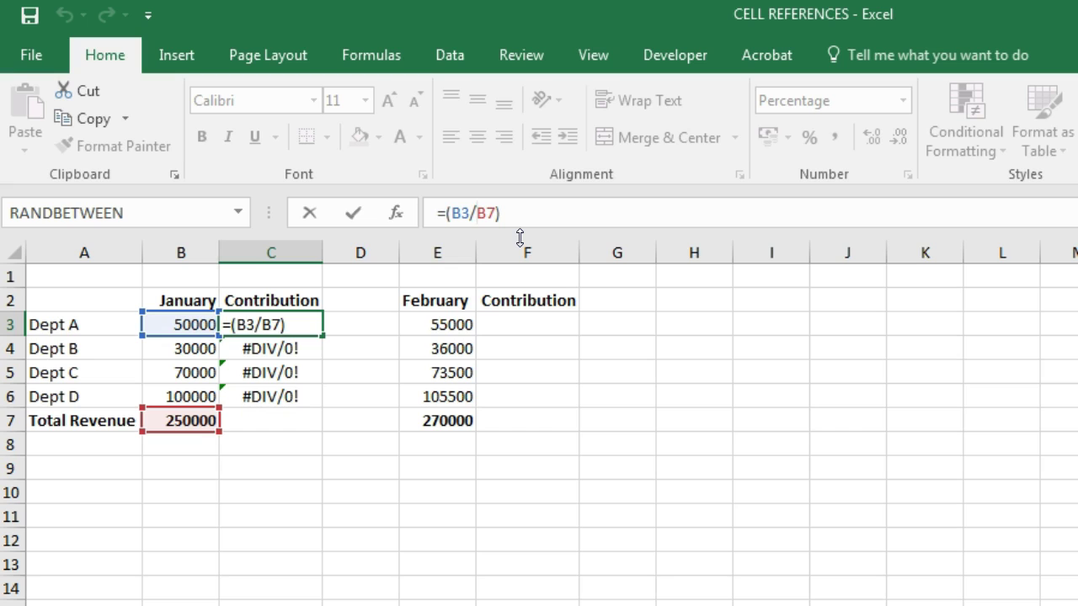
pyautogui.write('4')
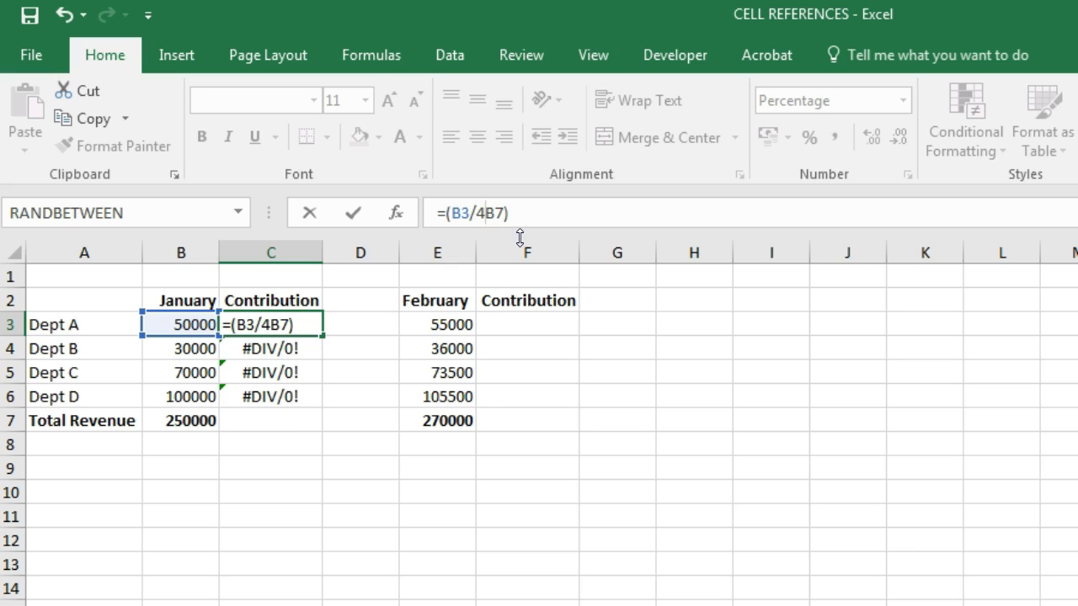
pyautogui.press('BackSpace')
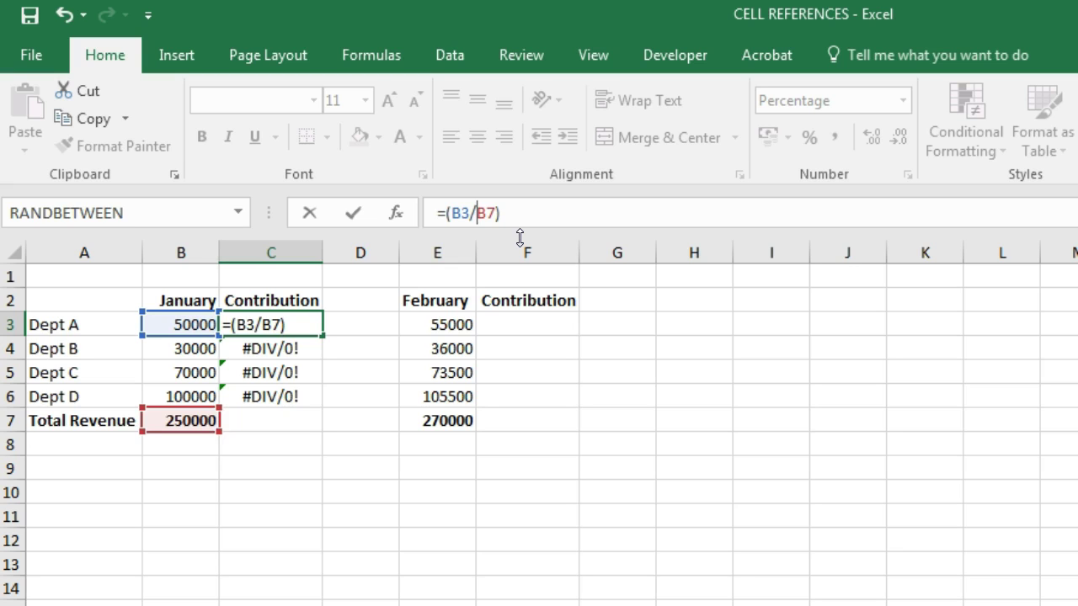
pyautogui.write('4')
pyautogui.press('BackSpace')
pyautogui.press('F4')
pyautogui.press('Return')
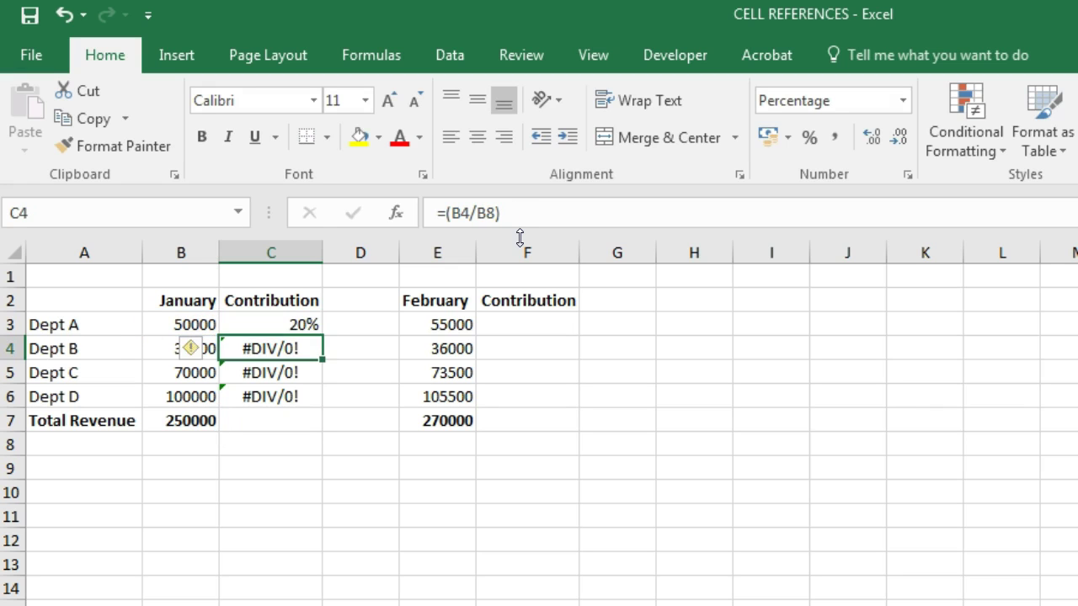
# Step: Check the revised formula in C3 and fill it down through C6
pyautogui.press('Up')
pyautogui.press('F2')
pyautogui.press('Escape')
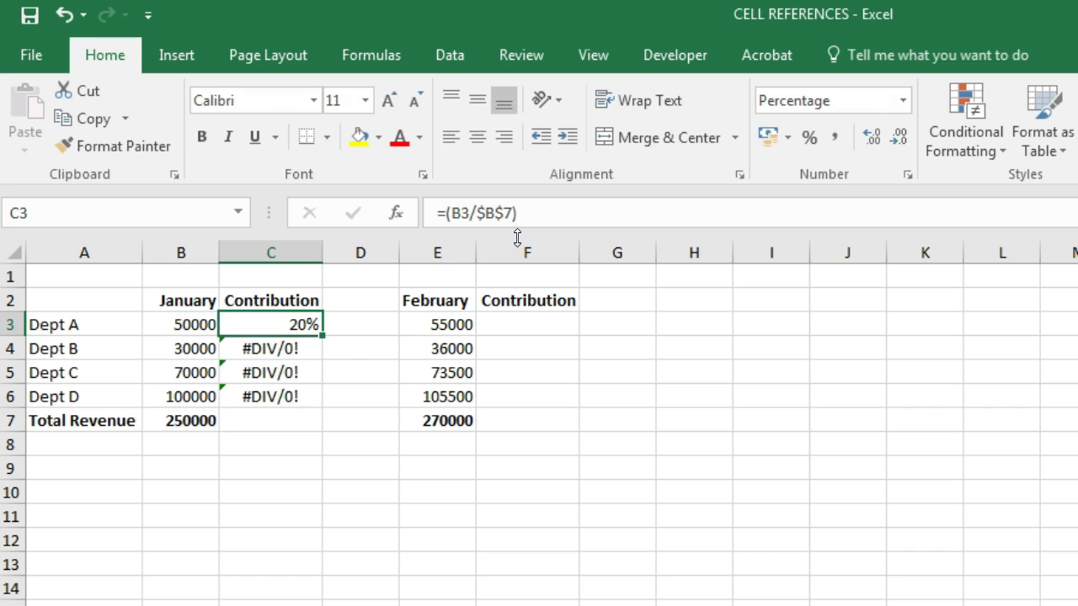
pyautogui.moveTo(321, 334); pyautogui.dragTo(312, 396)
# Step: Examine the refilled contribution formulas in C4, C5 and C6 and their references to the total revenue cell
pyautogui.click(305, 348)
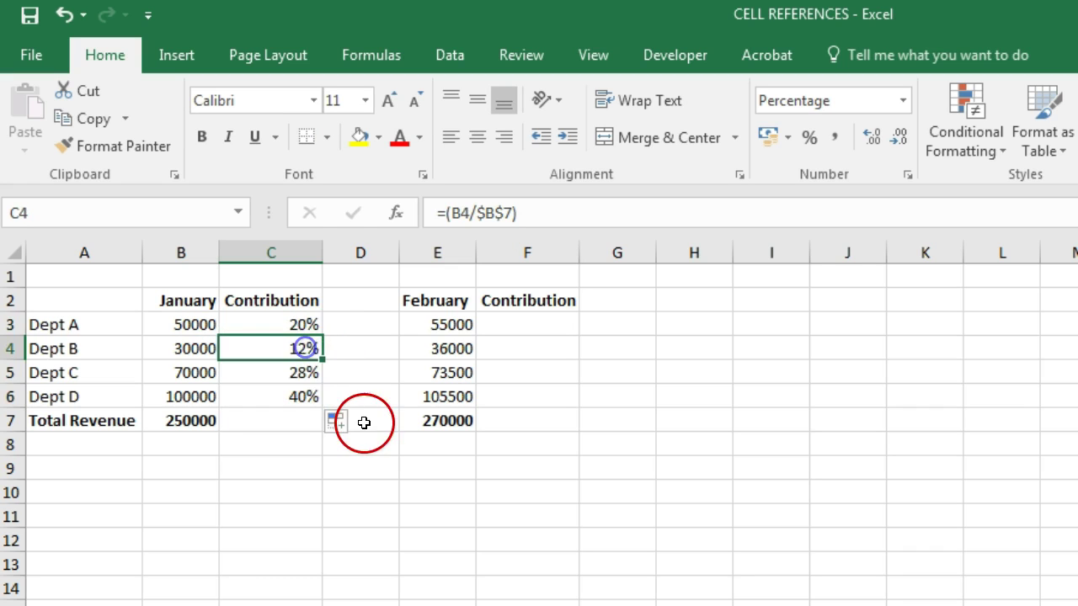
pyautogui.press('F2')
pyautogui.press('Return')
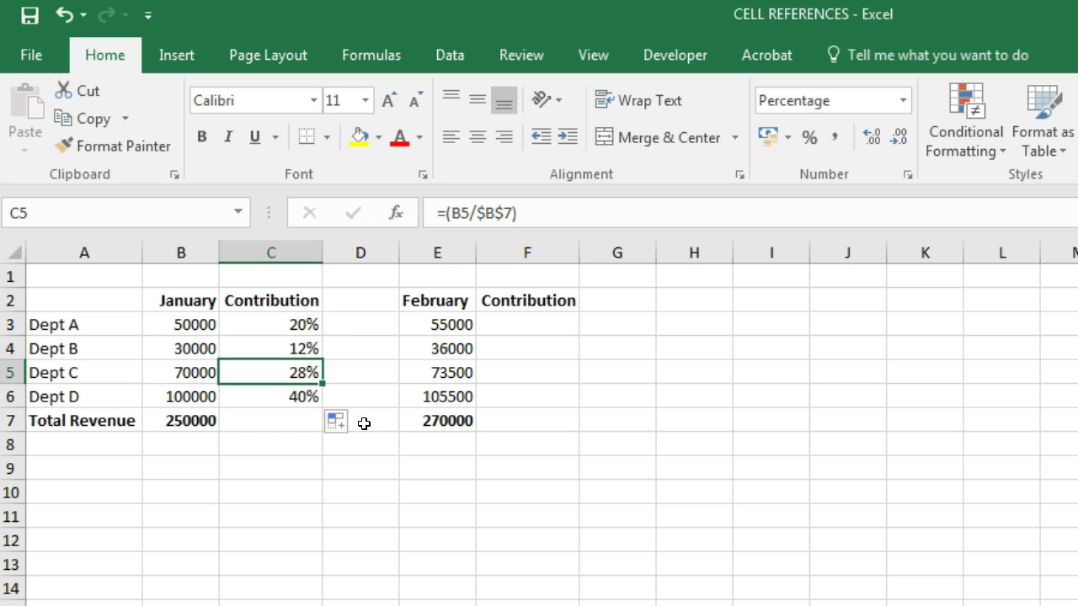
pyautogui.press('F2')
pyautogui.press('Escape')
pyautogui.press('Return')
pyautogui.press('F2')
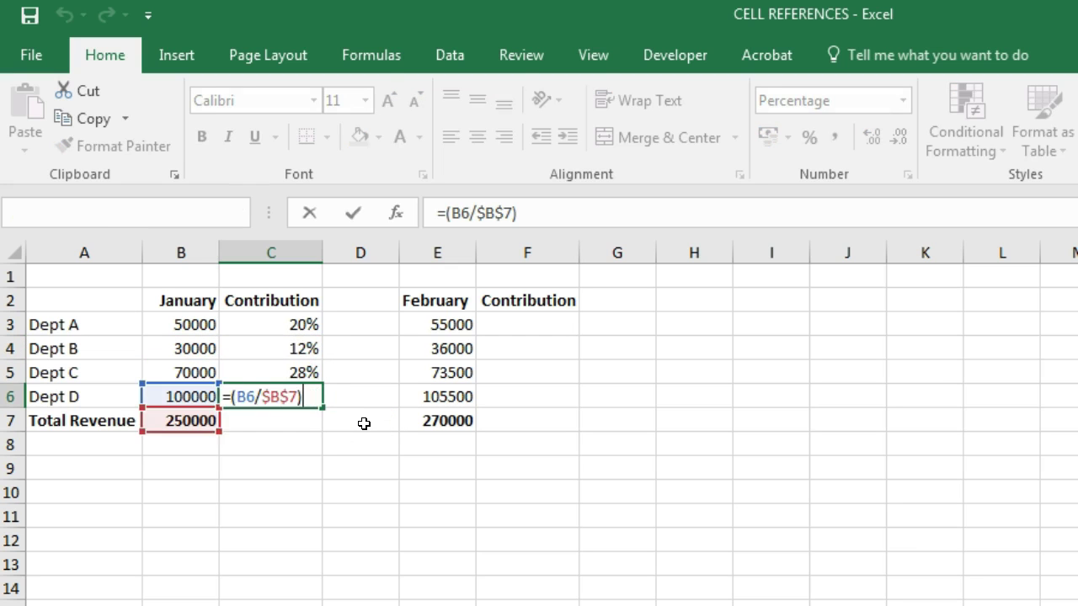
pyautogui.press('Escape')
# Step: Review the January contribution formulas from C3 down to C6 again, comparing their relative and absolute references
pyautogui.press('Up')
pyautogui.press('Up')
pyautogui.press('Up')
pyautogui.press('F2')
pyautogui.press('Escape')
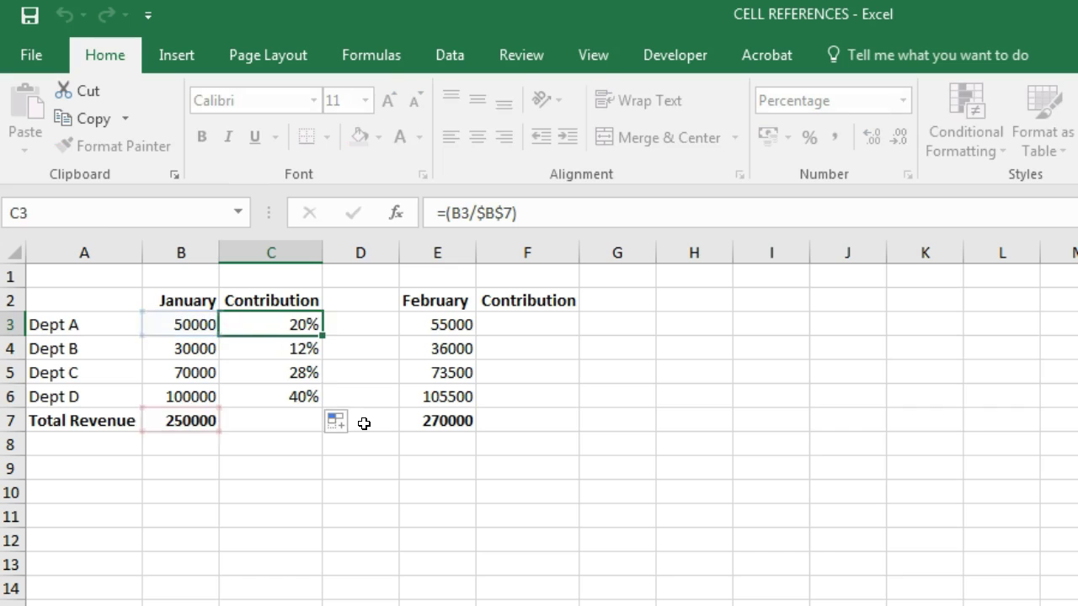
pyautogui.press('Down')
pyautogui.press('F2')
pyautogui.press('Escape')
pyautogui.press('Down')
pyautogui.press('F2')
pyautogui.press('Escape')
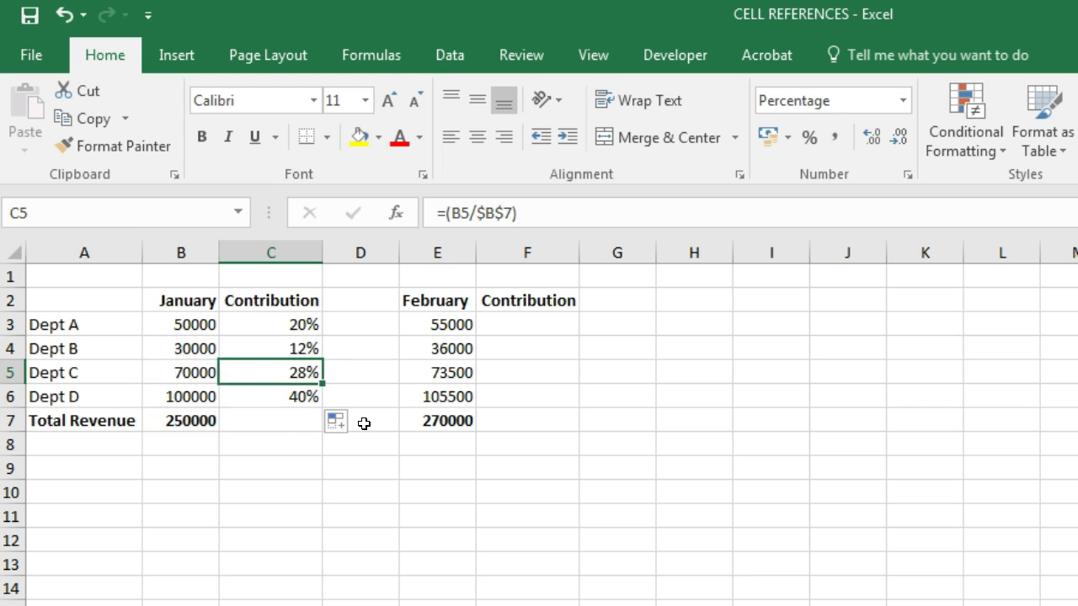
pyautogui.press('Down')
pyautogui.press('F2')
pyautogui.press('Escape')
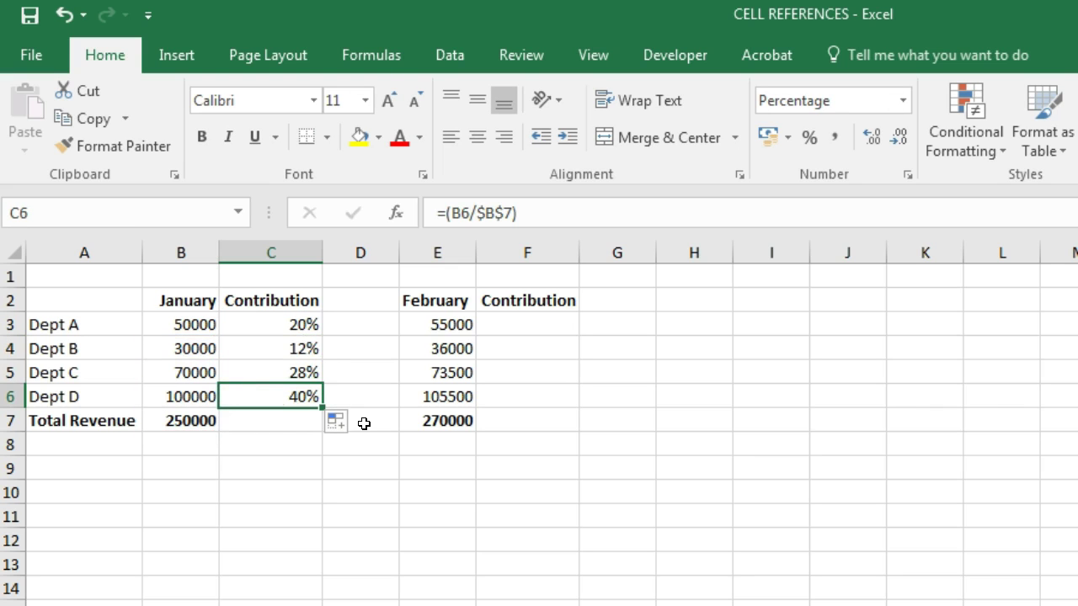
pyautogui.press('Up')
pyautogui.press('Up')
pyautogui.press('Up')
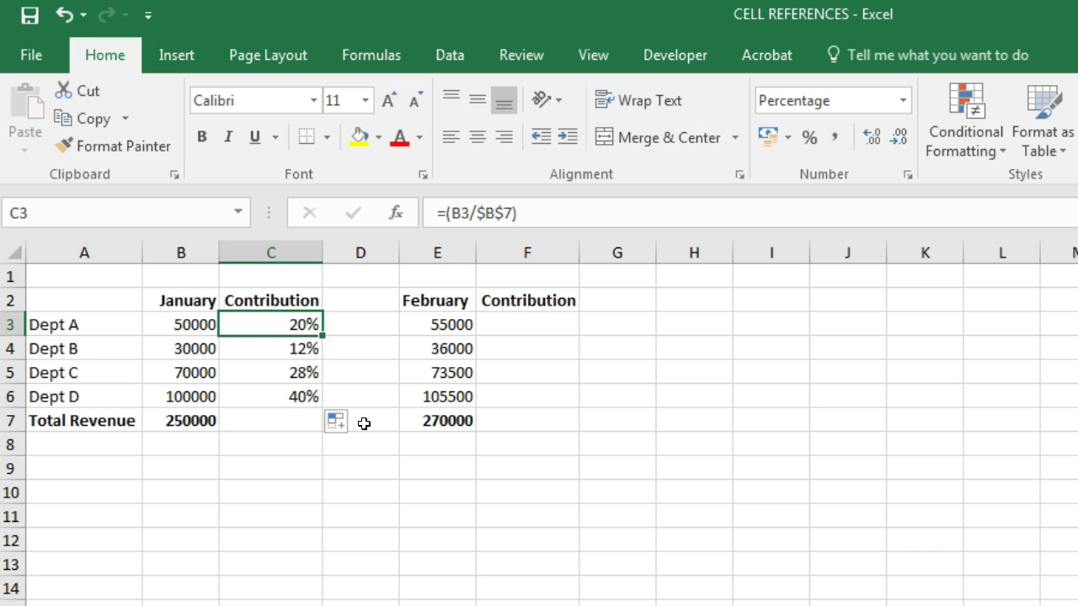
pyautogui.press('Down')
pyautogui.press('Up')
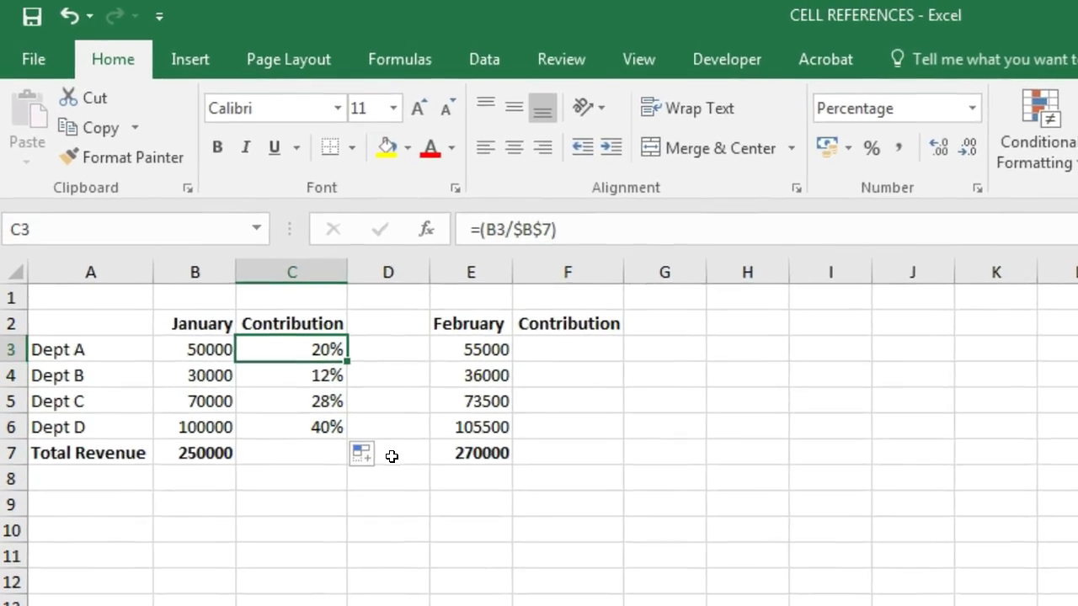
pyautogui.press('Down')
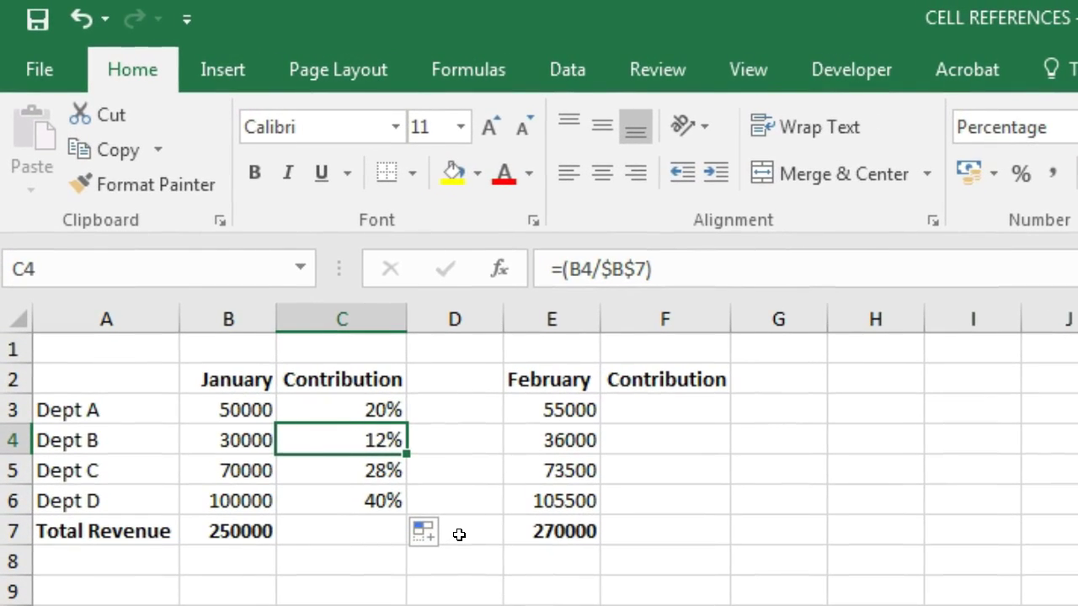
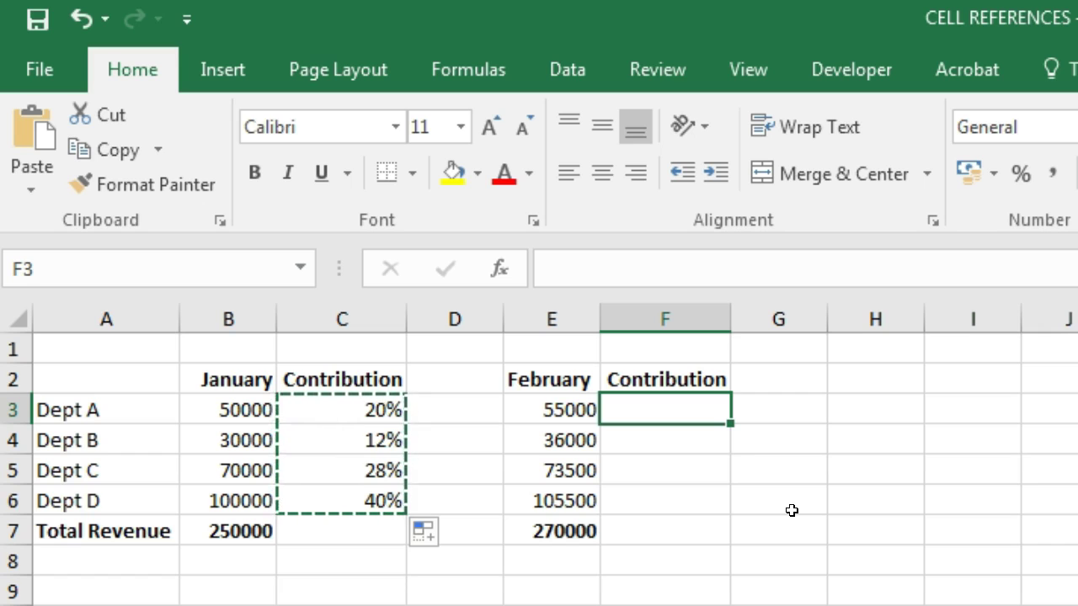
# Step: Paste the copied January contribution formulas from C3:C6 into the February contribution cells F3:F6
pyautogui.hotkey('shift', 'Down')
pyautogui.hotkey('shift', 'Down')
pyautogui.hotkey('shift', 'Down')
pyautogui.hotkey('ctrl', 'v')
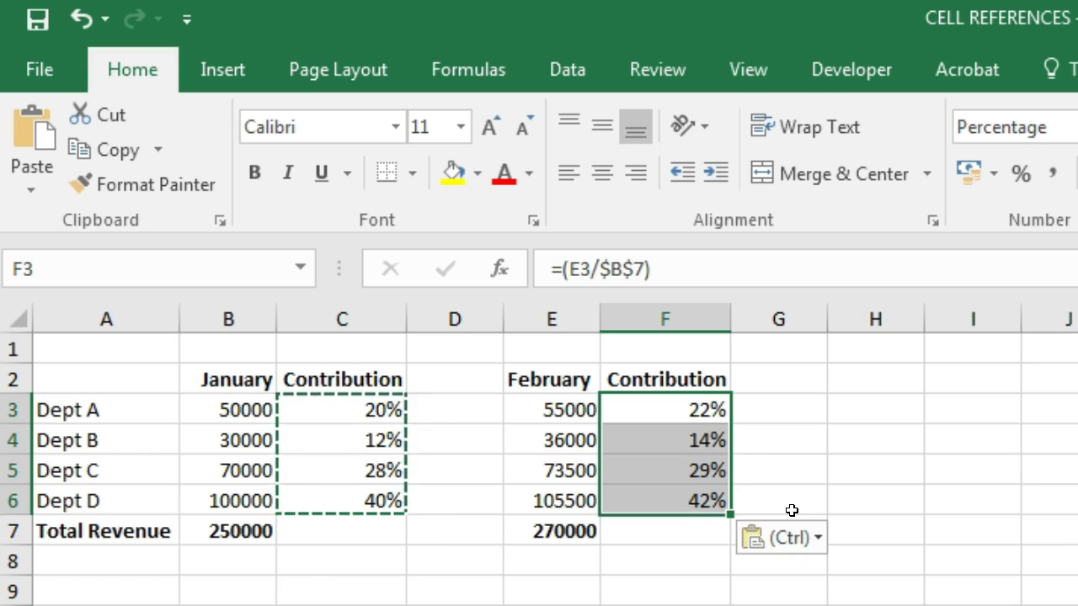
# Step: Examine the pasted February contributions in F3 through F6 and the cells referenced by the formula in F3
pyautogui.press('Up')
pyautogui.press('Down')
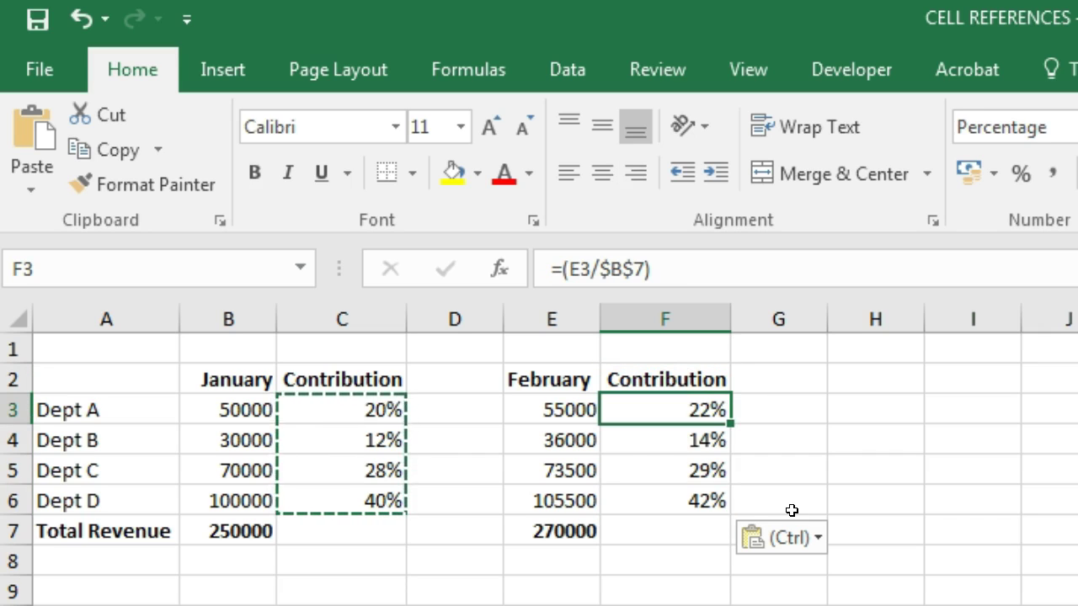
pyautogui.press('Down')
pyautogui.press('Down')
pyautogui.press('Down')
pyautogui.press('Up')
pyautogui.press('Up')
pyautogui.press('Up')
pyautogui.press('F2')
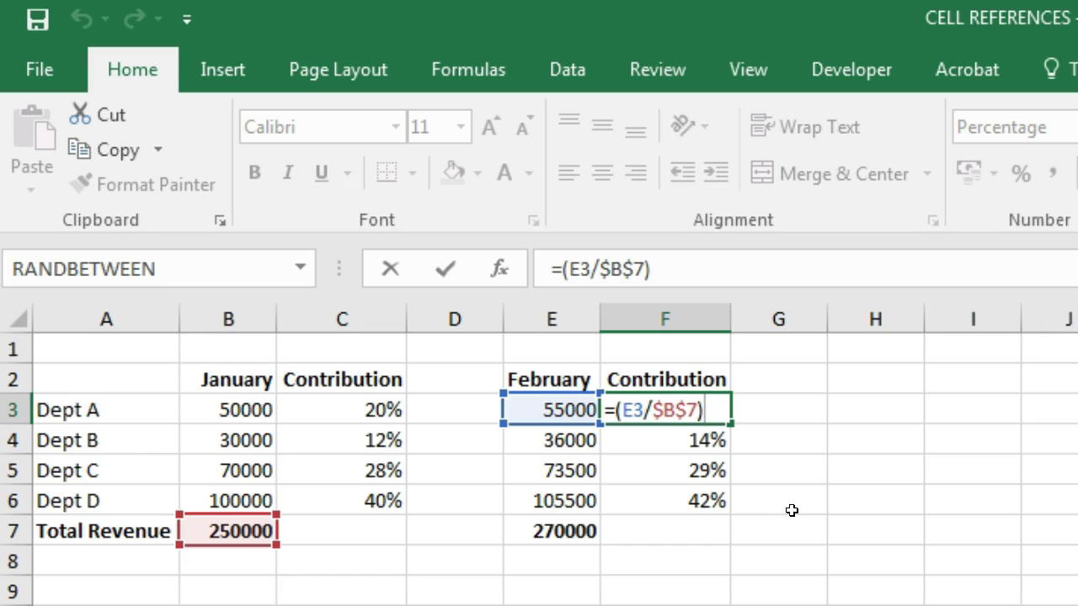
pyautogui.click(696, 453)
pyautogui.hotkey('ctrl', 'Return')
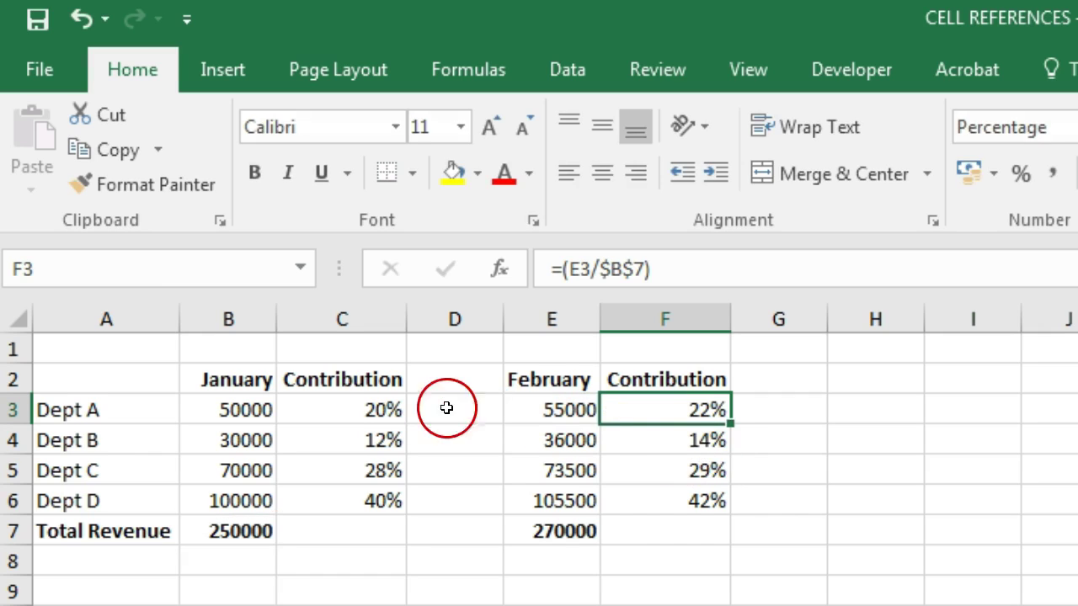
# Step: Compare the total revenue reference in the January contribution formula in C3 with the one in the February formula in F3
pyautogui.click(390, 404)
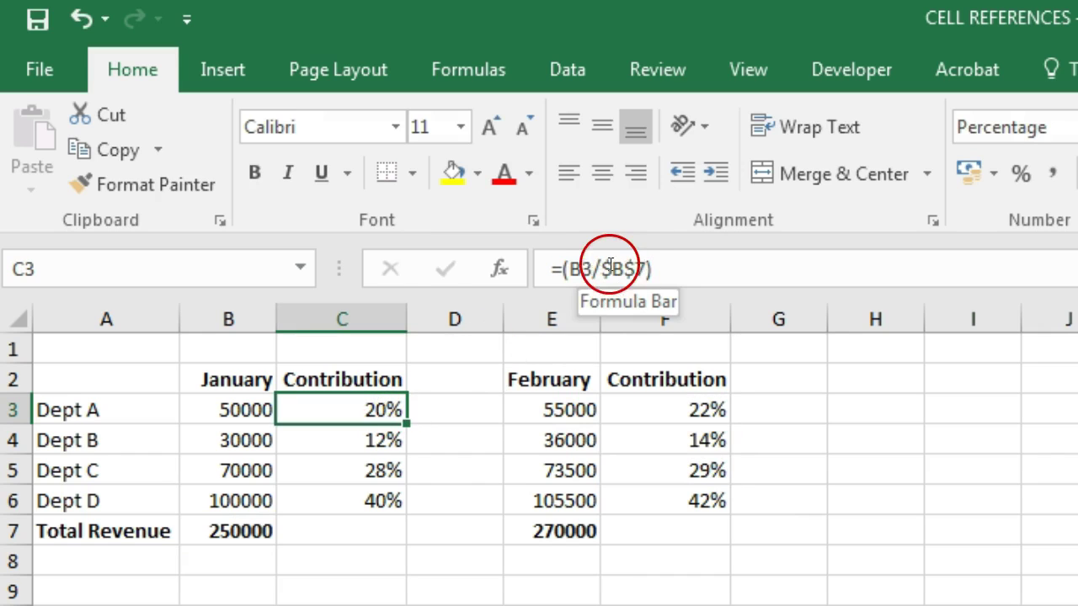
pyautogui.moveTo(603, 267); pyautogui.dragTo(645, 270)
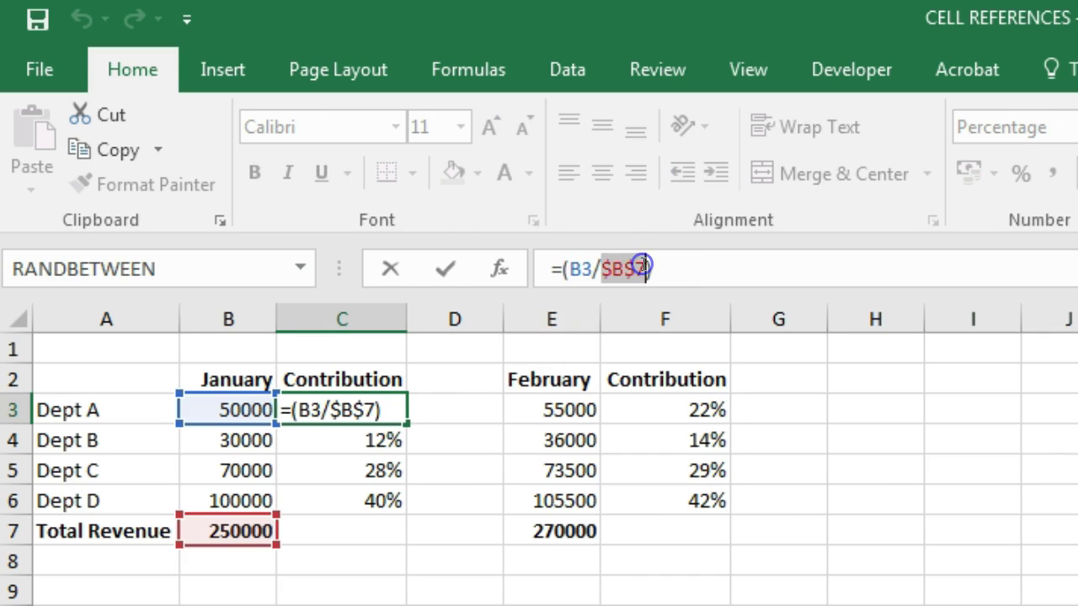
pyautogui.click(236, 524)
pyautogui.hotkey('ctrl', 'Return')
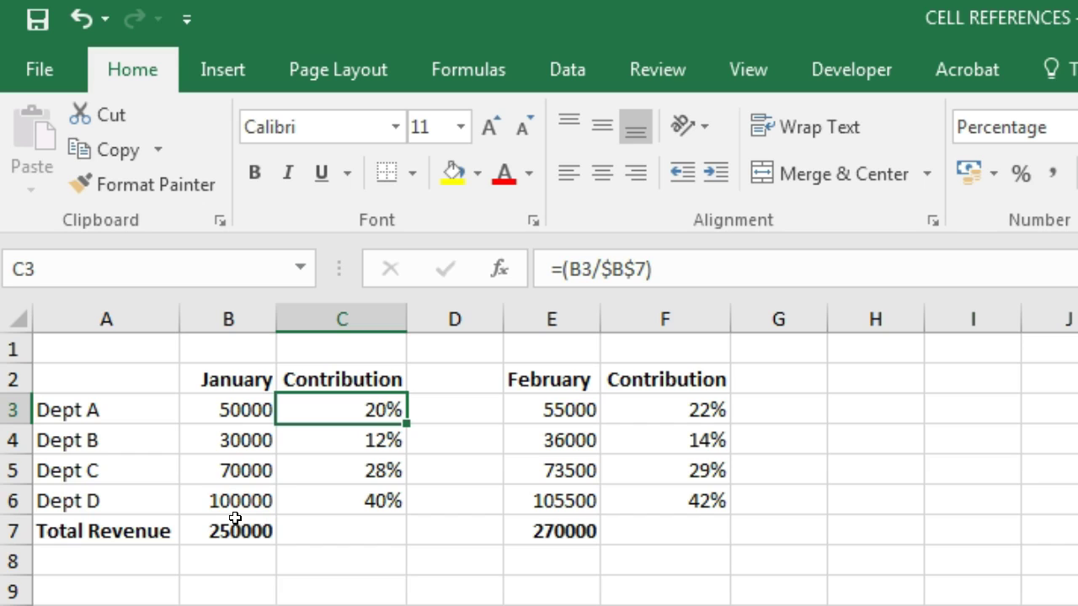
pyautogui.click(678, 407)
pyautogui.press('F2')
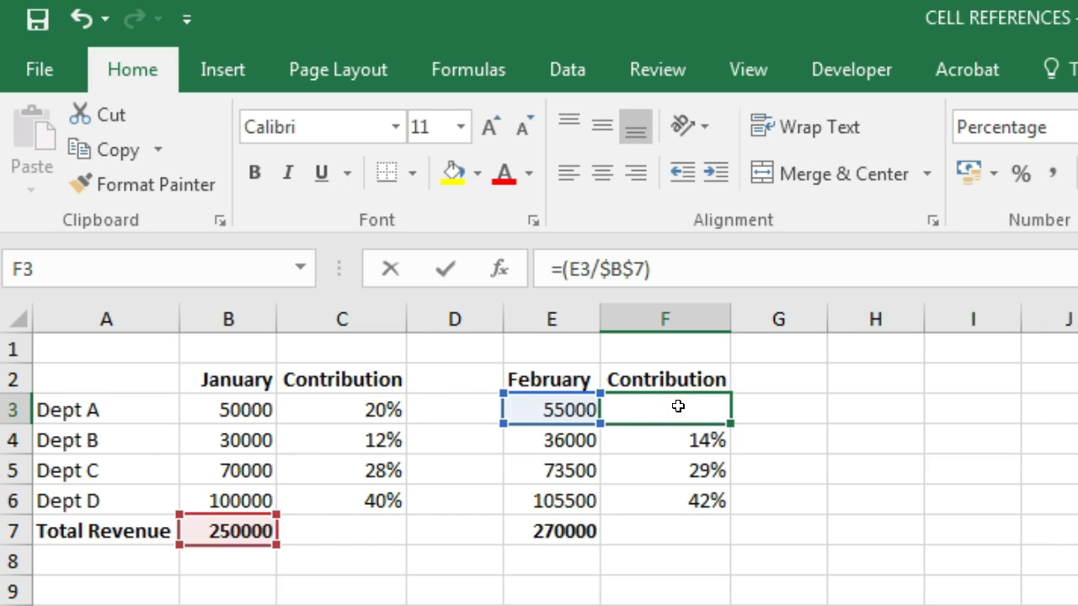
pyautogui.hotkey('ctrl', 'Return')
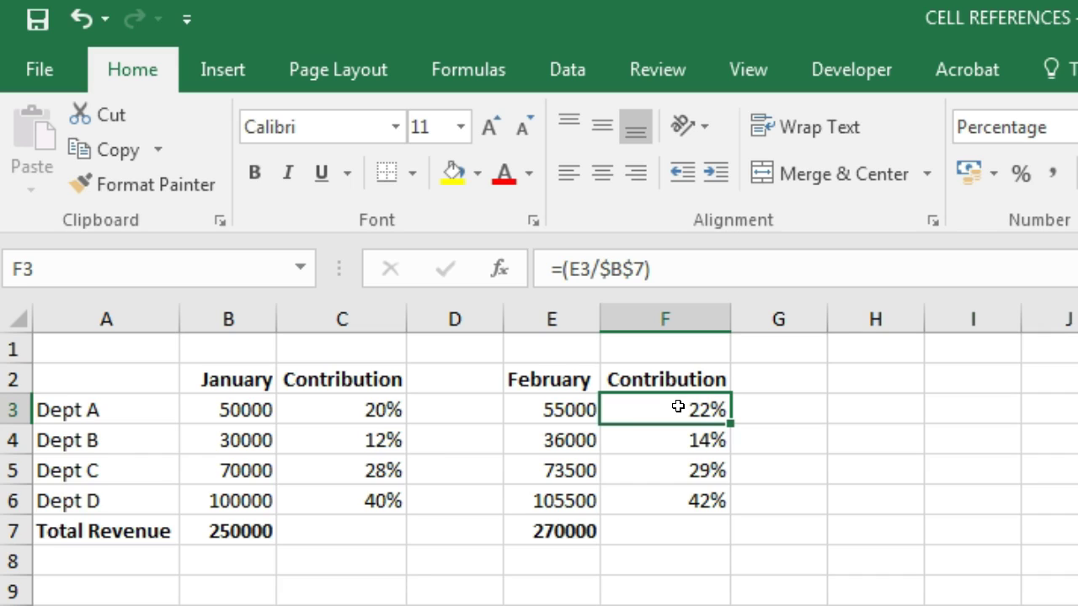
# Step: Change the contribution formula in C3 to =(B3/B$7), making the total's column relative while its row stays absolute
pyautogui.click(371, 410)
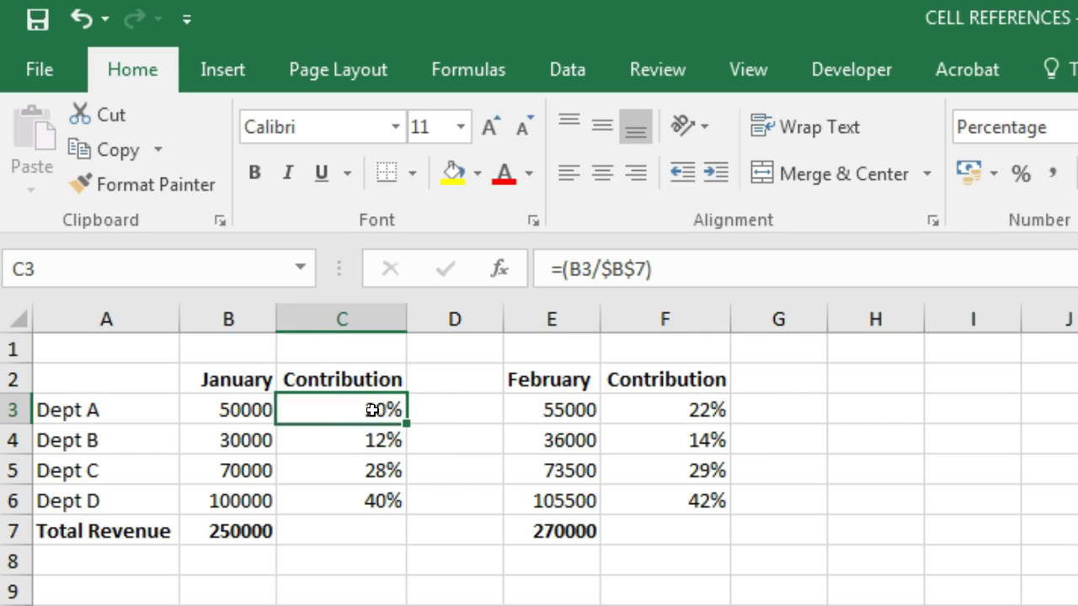
pyautogui.click(614, 269)
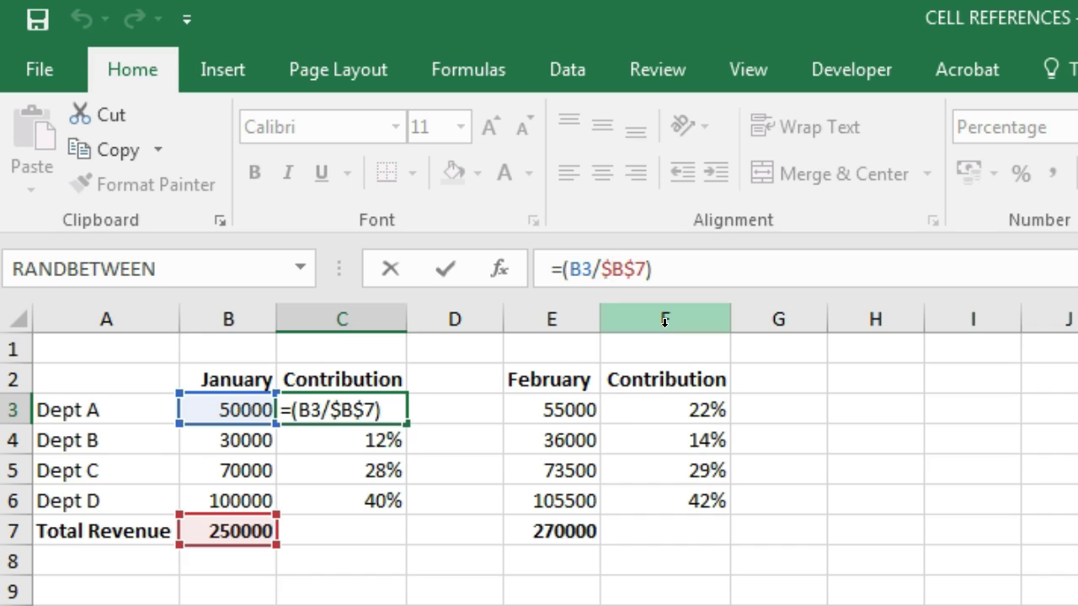
pyautogui.press('BackSpace')
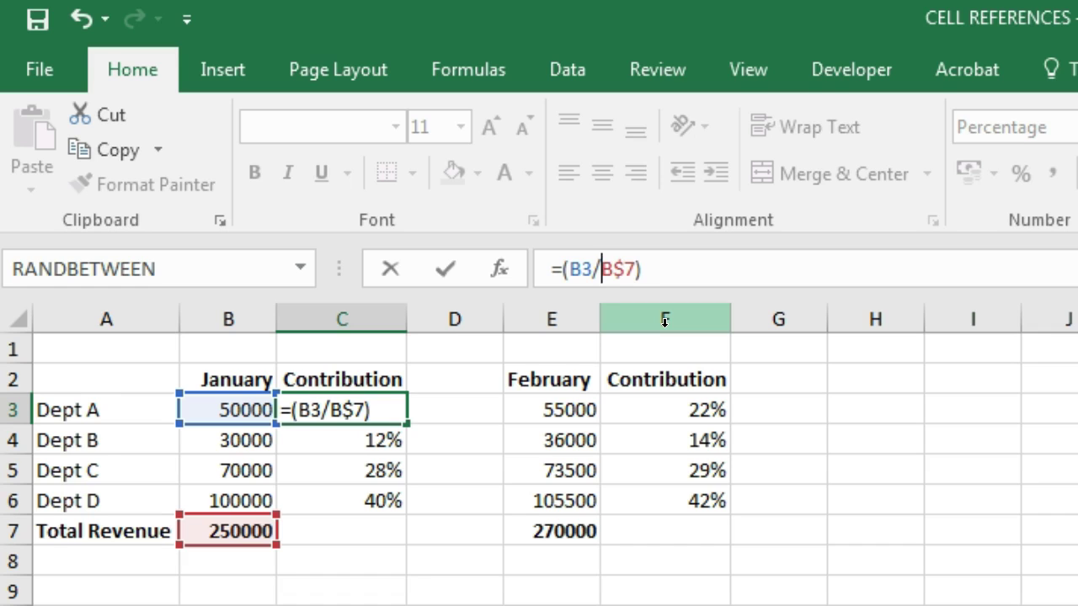
pyautogui.press('Return')
pyautogui.press('Up')
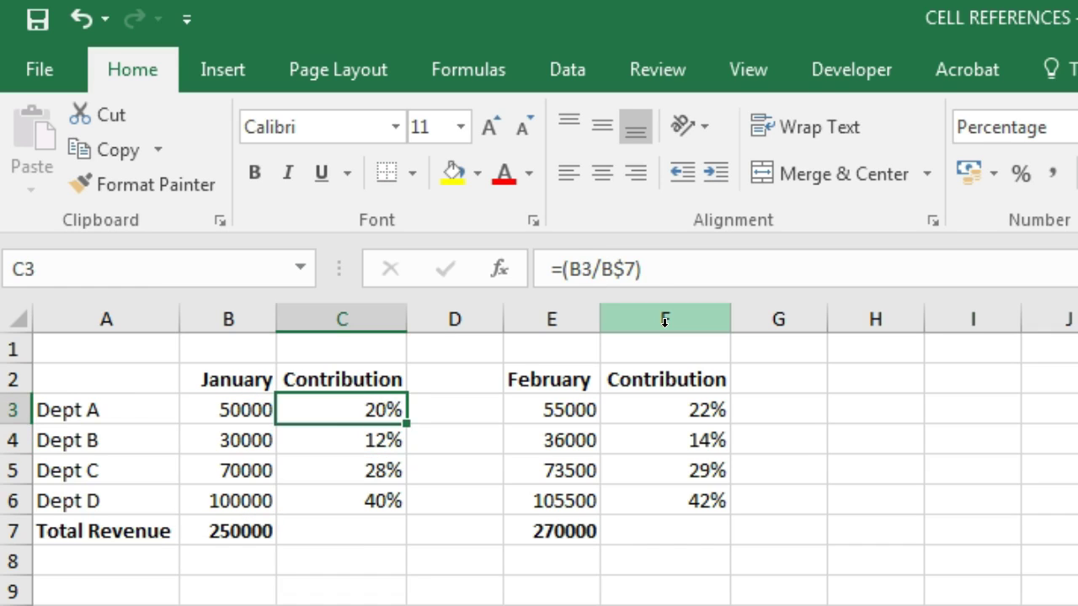
# Step: Copy the formula from C3 into the January contribution cells C3:C6
pyautogui.hotkey('ctrl', 'c')
pyautogui.hotkey('shift', 'Down')
pyautogui.hotkey('shift', 'Down')
pyautogui.hotkey('shift', 'Down')
pyautogui.hotkey('ctrl', 'v')
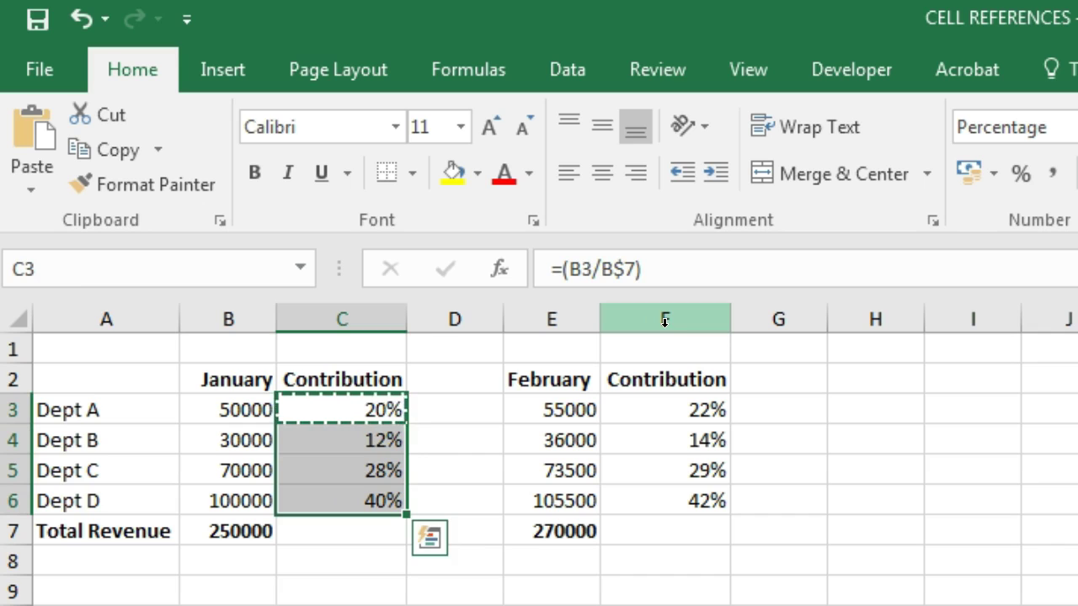
pyautogui.press('Escape')
# Step: Copy the January contribution formulas in C3:C6 and paste them over the February contributions starting at F3
pyautogui.press('Up')
pyautogui.press('Down')
pyautogui.hotkey('shift', 'Down')
pyautogui.hotkey('shift', 'Down')
pyautogui.hotkey('shift', 'Down')
pyautogui.hotkey('ctrl', 'c')
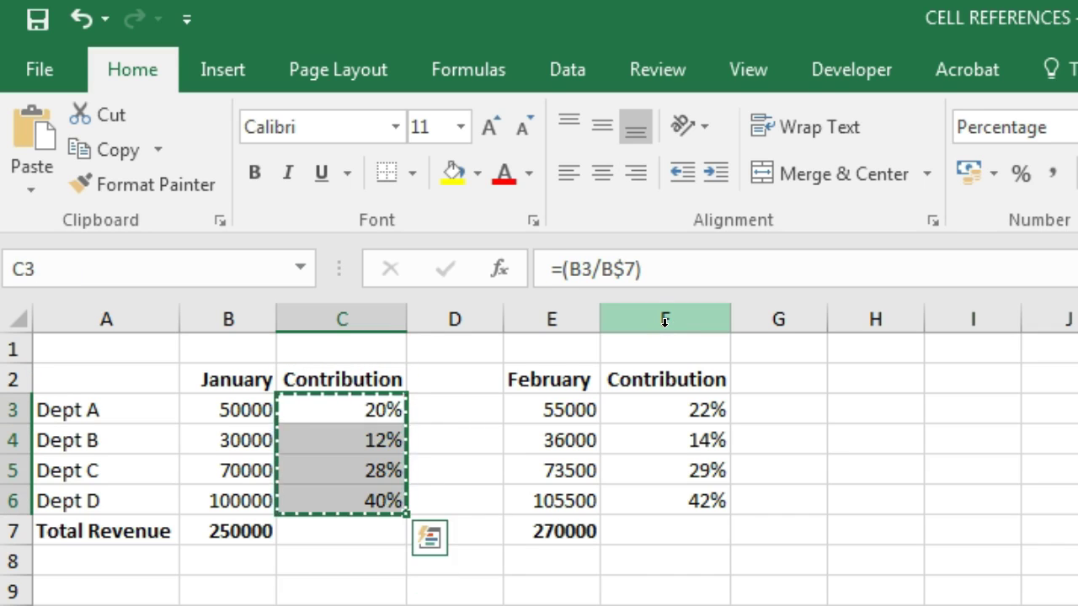
pyautogui.press('Right')
pyautogui.press('Right')
pyautogui.press('Right')
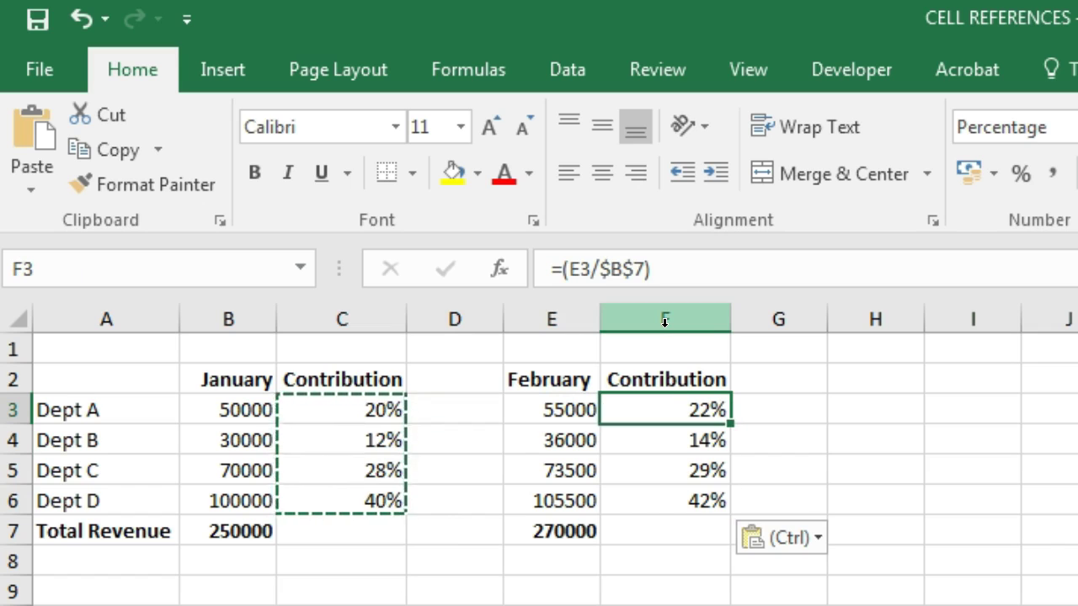
pyautogui.hotkey('ctrl', 'v')
# Step: Examine the cells referenced by the pasted formula in F3 and check the February contribution formulas down to F6
pyautogui.press('Right')
pyautogui.press('Left')
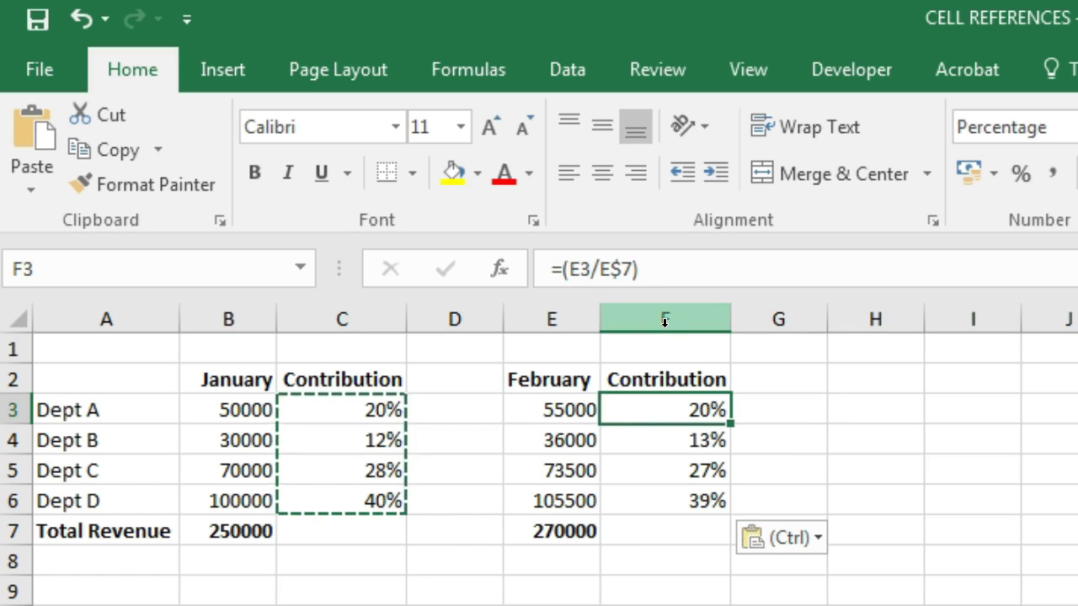
pyautogui.press('F2')
pyautogui.press('Escape')
pyautogui.press('Down')
pyautogui.press('Down')
pyautogui.press('Down')
pyautogui.press('Down')
pyautogui.press('Up')
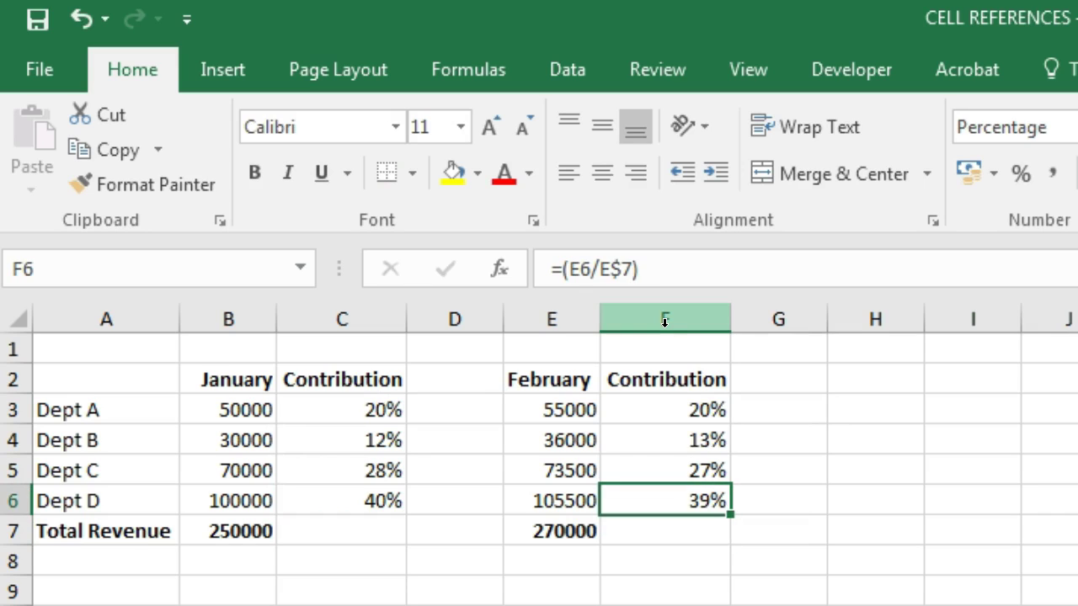